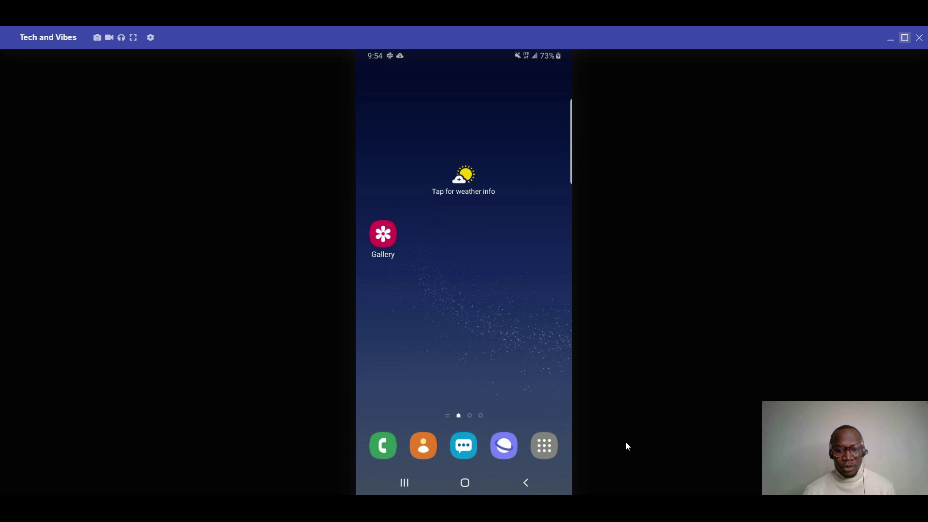
# Step: Launch WhatsApp from the app drawer and archive the chat whose last message was Hi
pyautogui.click(533, 443)
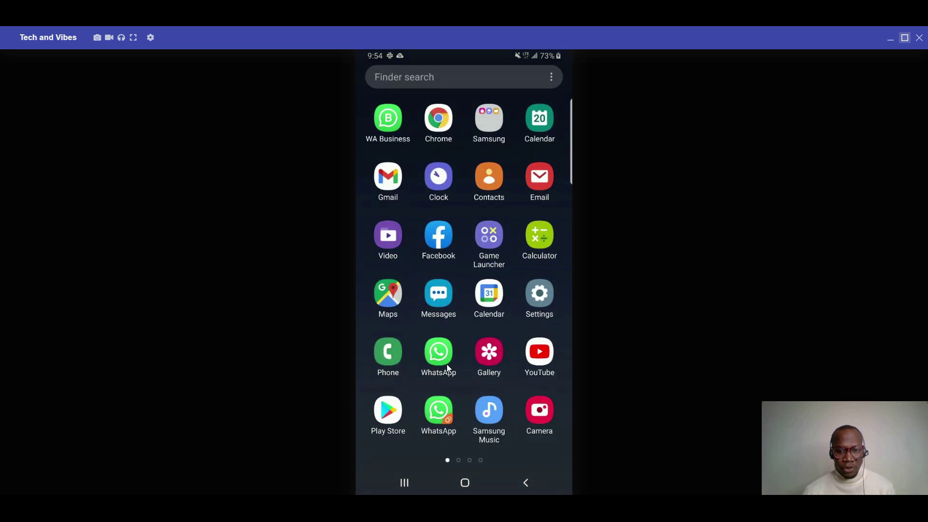
pyautogui.click(439, 412)
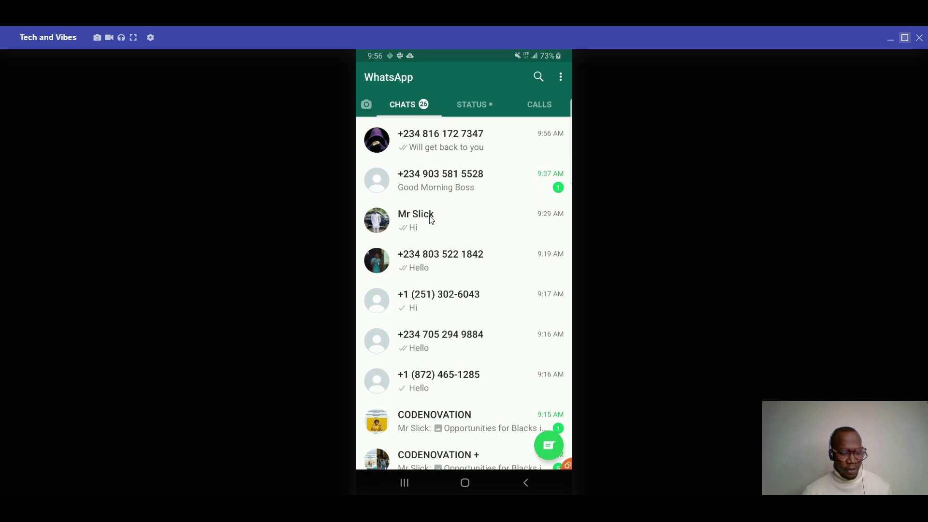
pyautogui.click(432, 220)
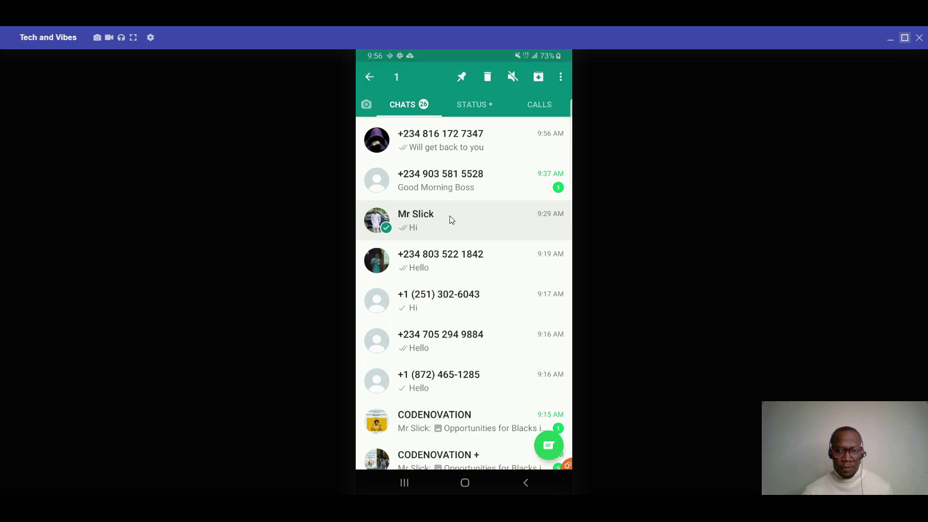
pyautogui.click(538, 78)
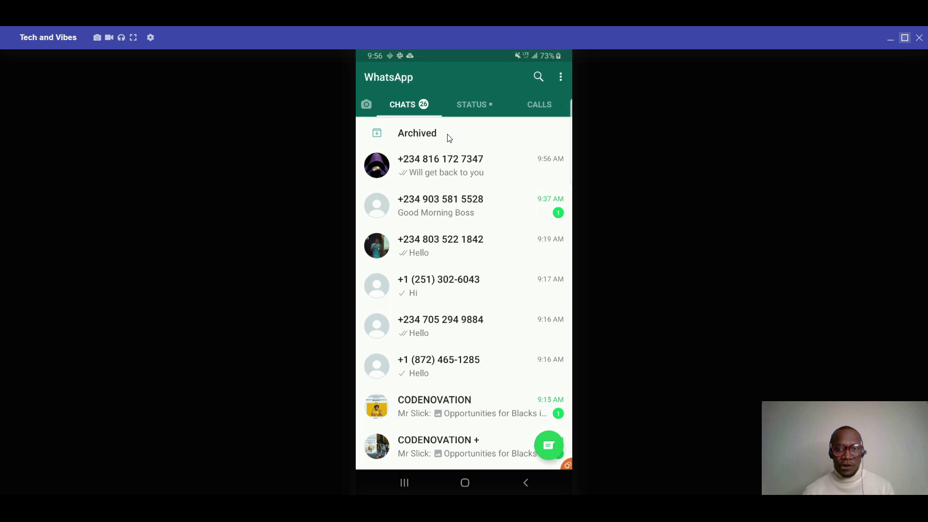
pyautogui.click(449, 138)
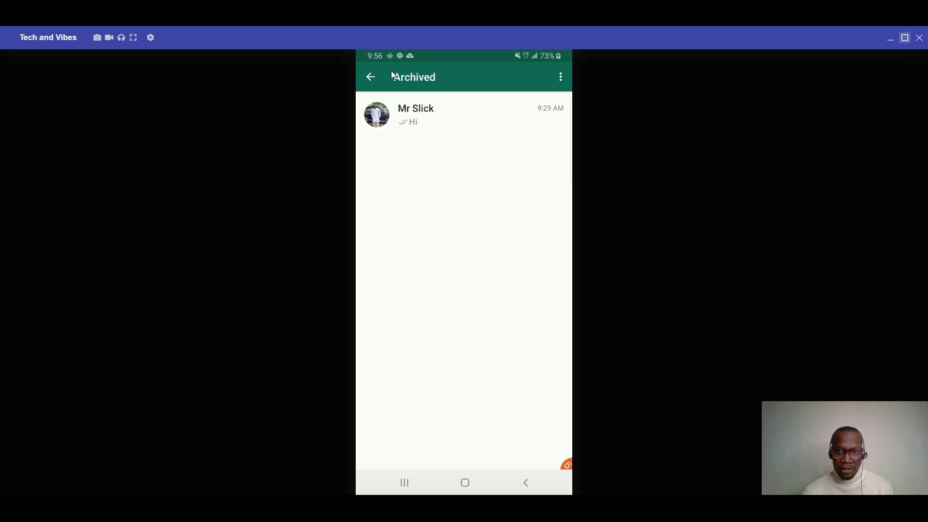
pyautogui.click(371, 77)
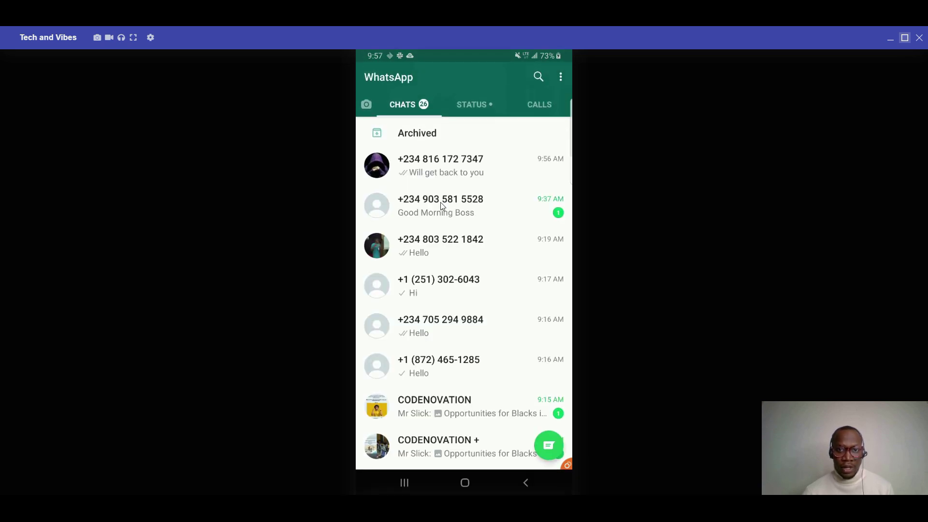
pyautogui.click(464, 132)
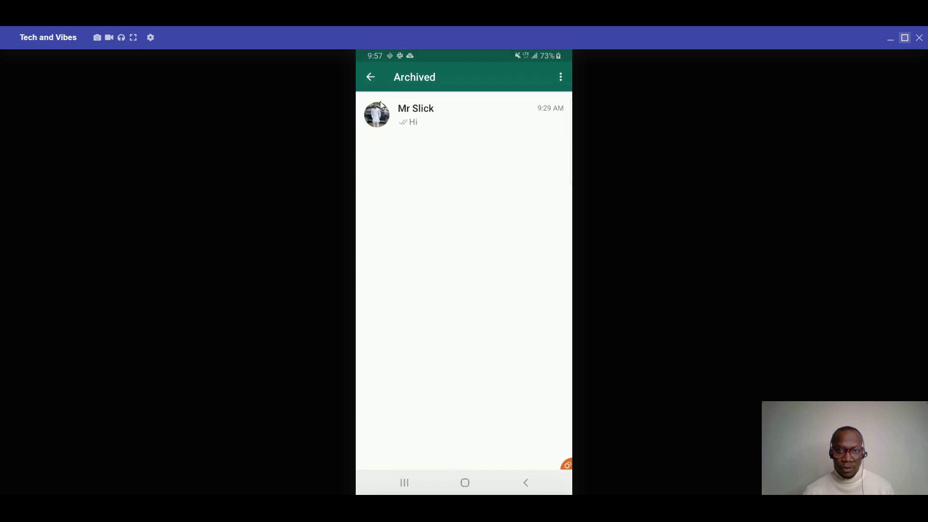
pyautogui.click(372, 77)
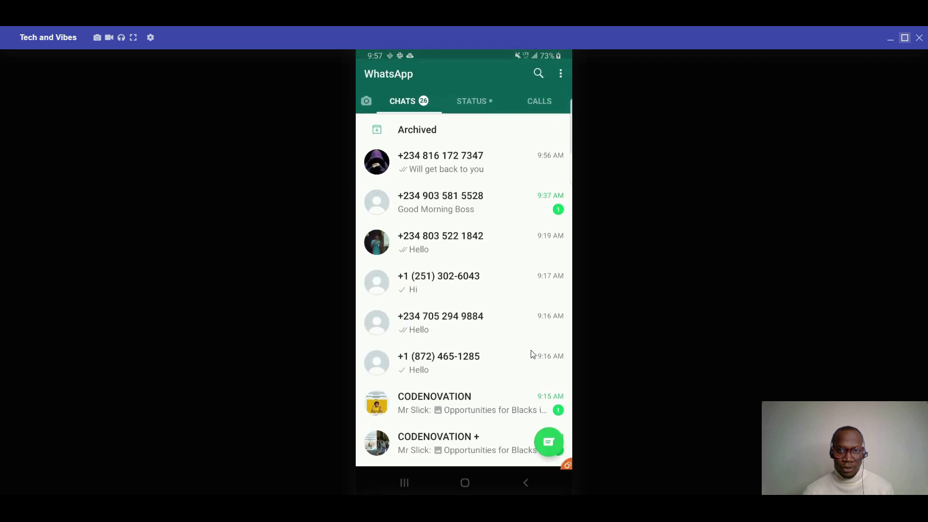
pyautogui.click(435, 132)
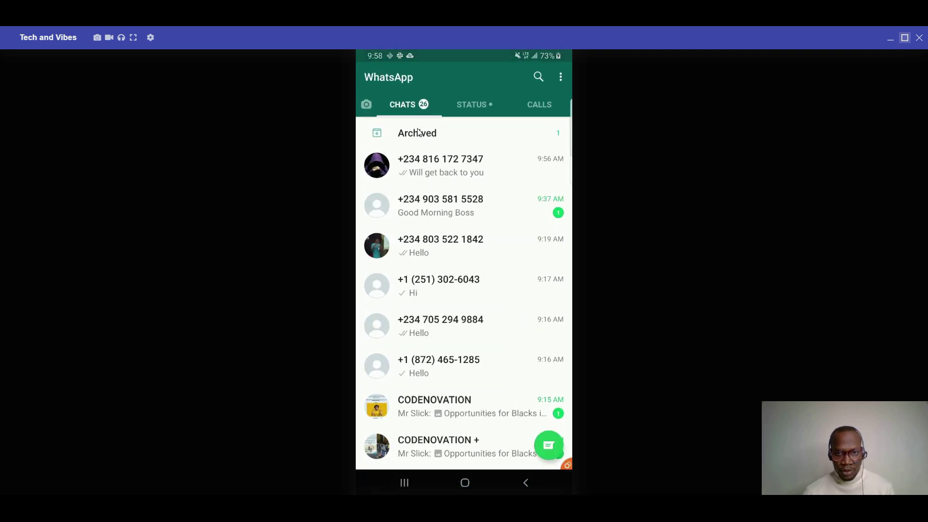
# Step: In Archive settings, toggle Keep chats archived off and back on, then reselect the archived chat
pyautogui.click(429, 135)
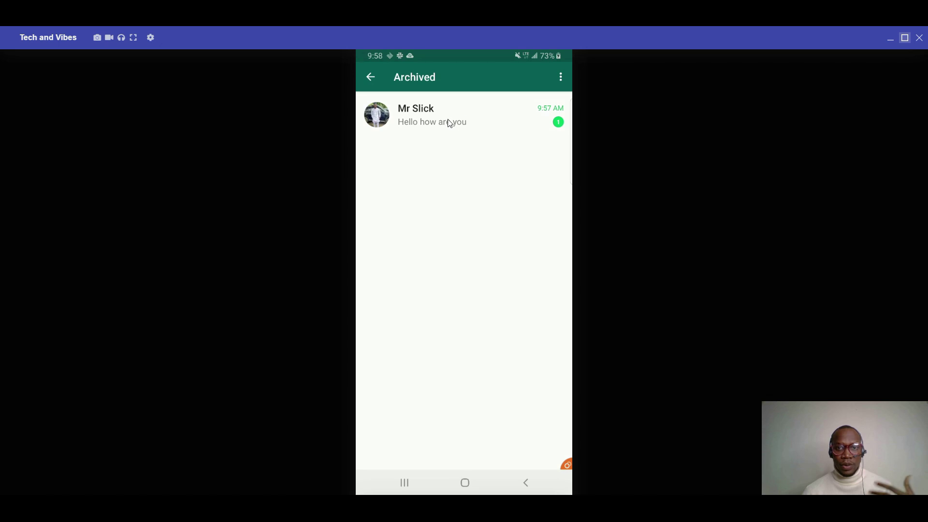
pyautogui.click(561, 76)
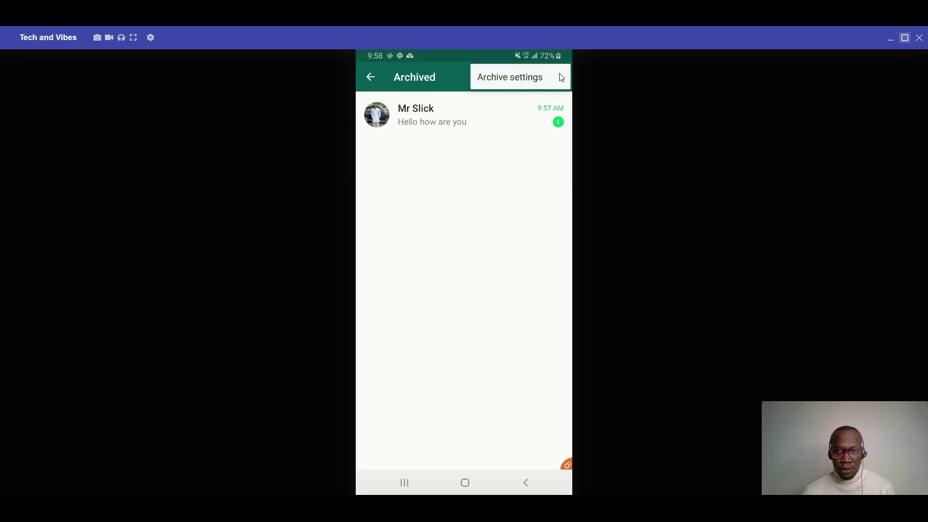
pyautogui.click(532, 79)
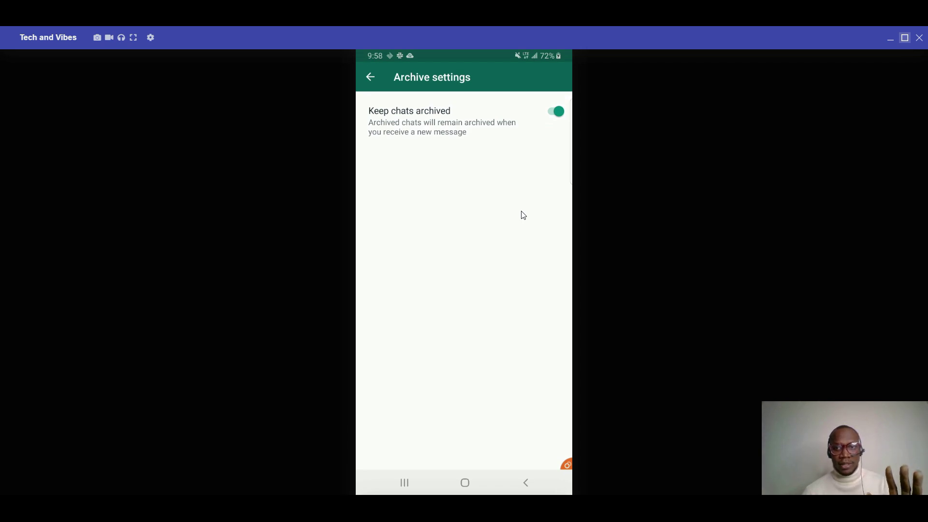
pyautogui.click(556, 112)
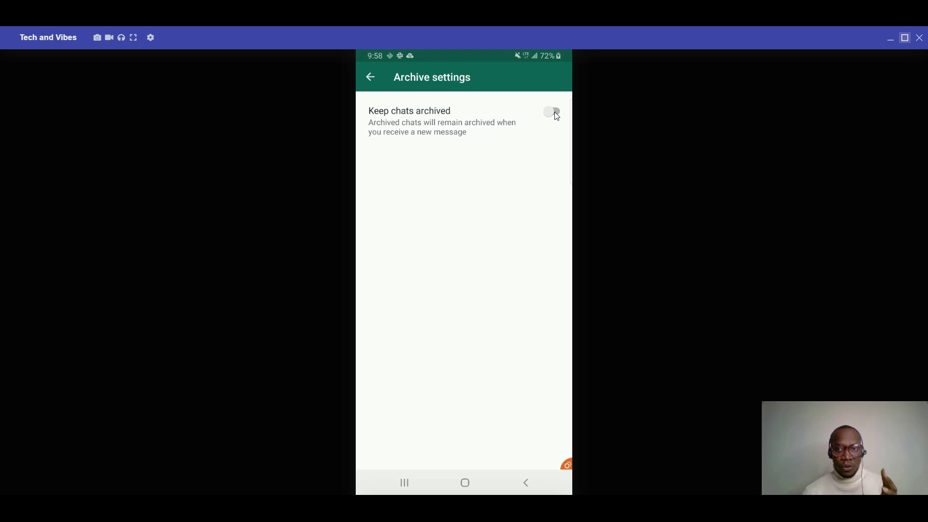
pyautogui.click(556, 113)
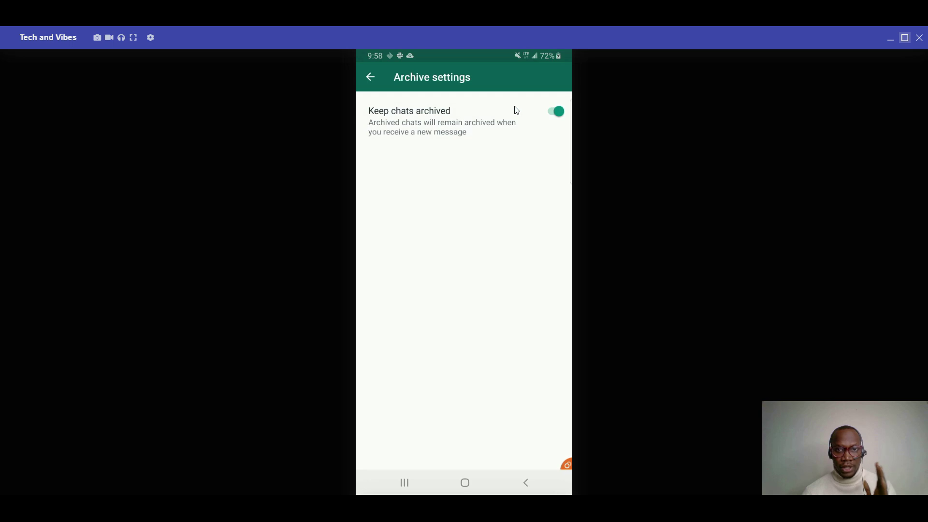
pyautogui.click(371, 78)
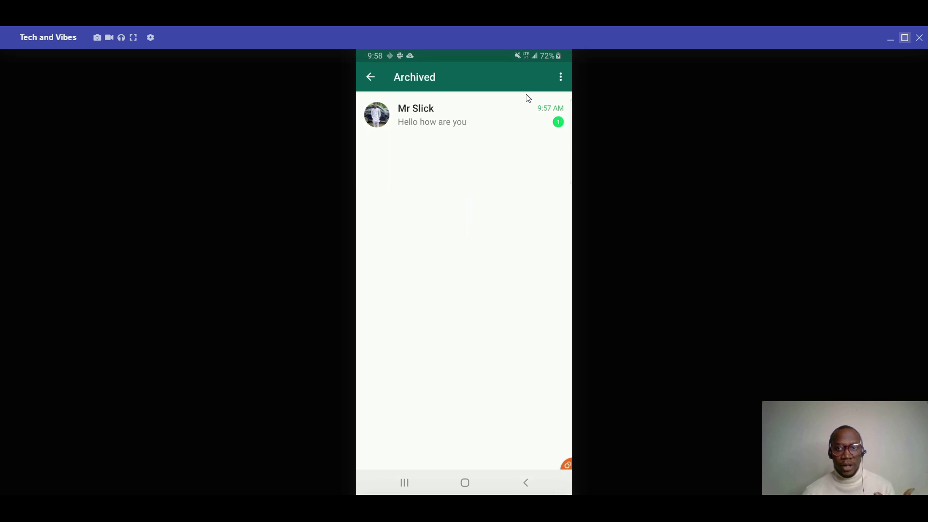
pyautogui.click(458, 116)
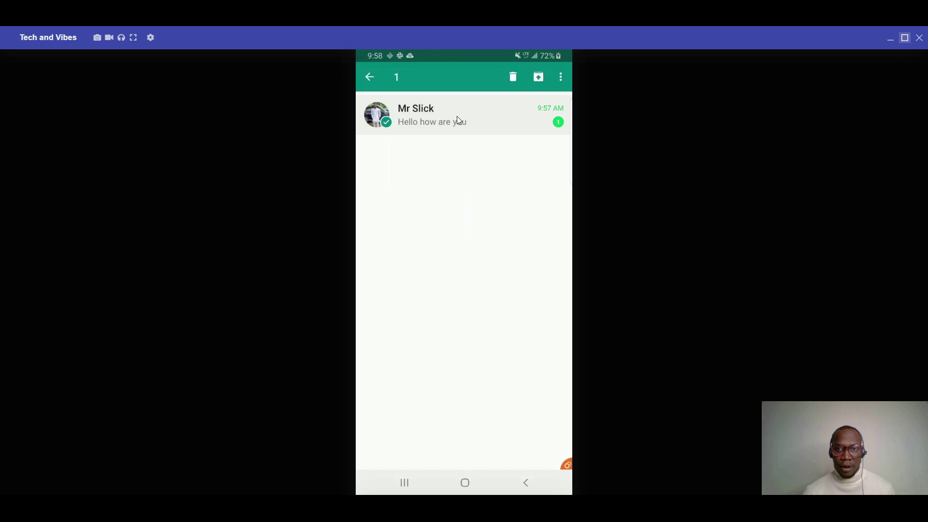
# Step: Unarchive the selected chat from the Archived list
pyautogui.click(540, 77)
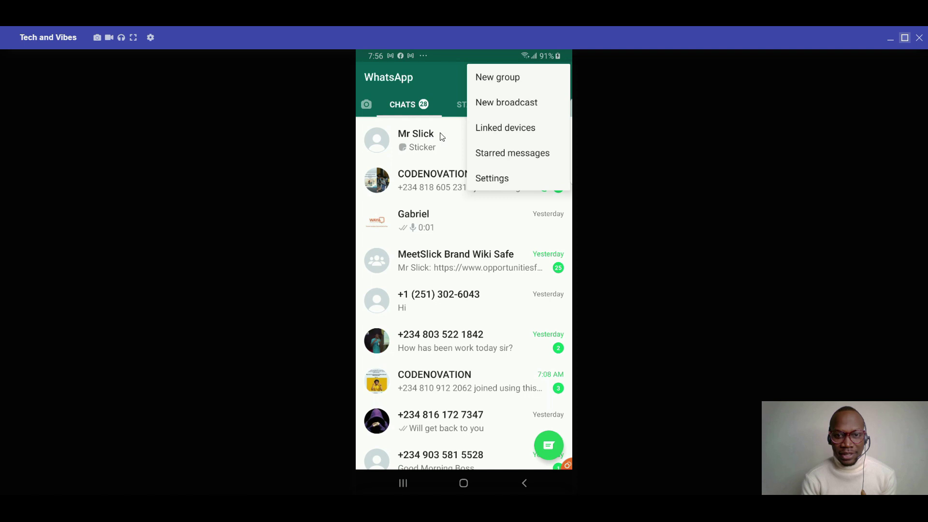
# Step: In Account > Privacy, leave Profile photo on Everyone and switch on Read receipts
pyautogui.press('Escape')
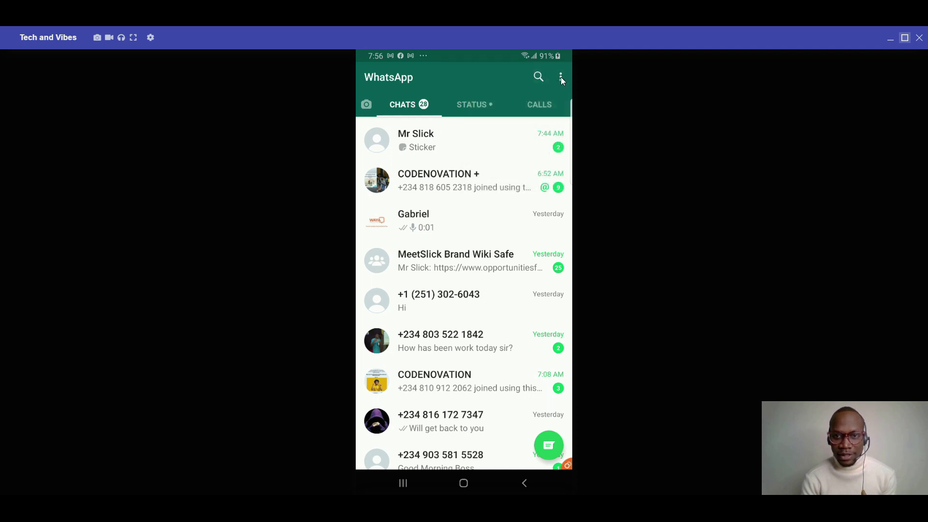
pyautogui.click(562, 78)
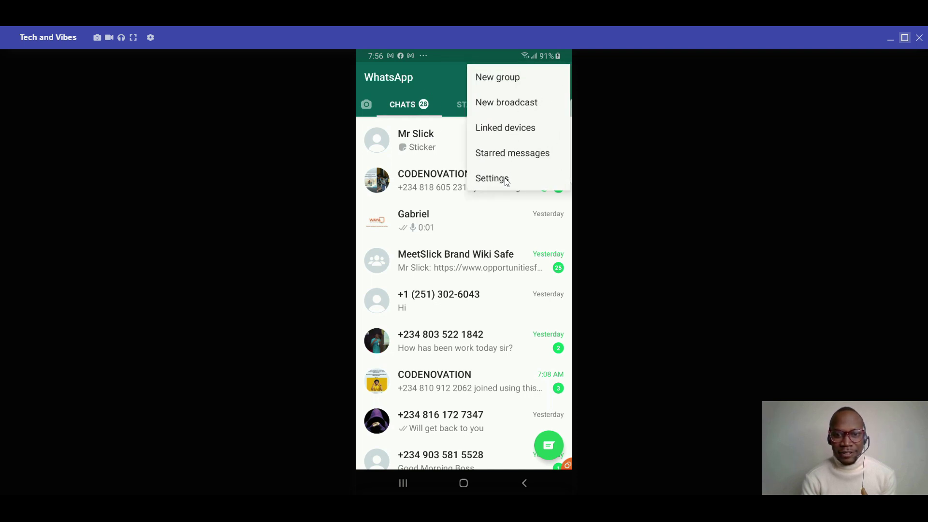
pyautogui.click(506, 180)
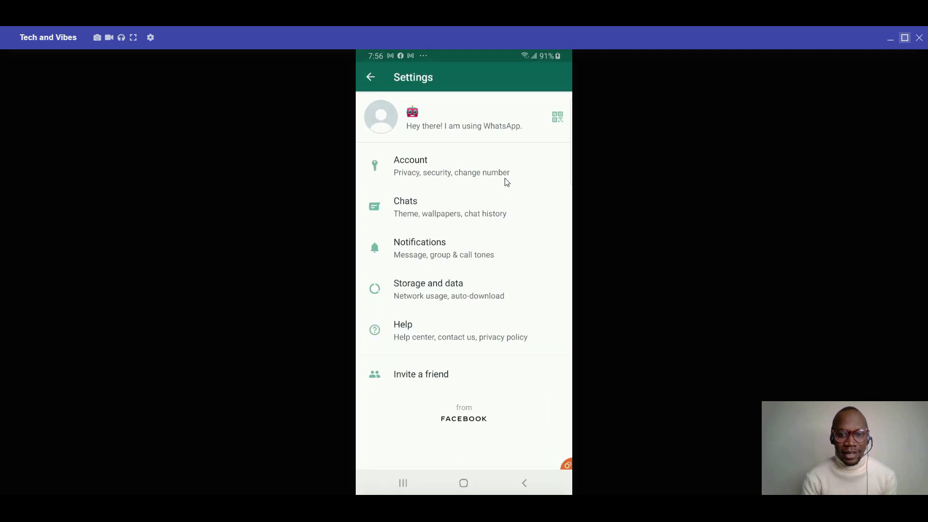
pyautogui.click(441, 170)
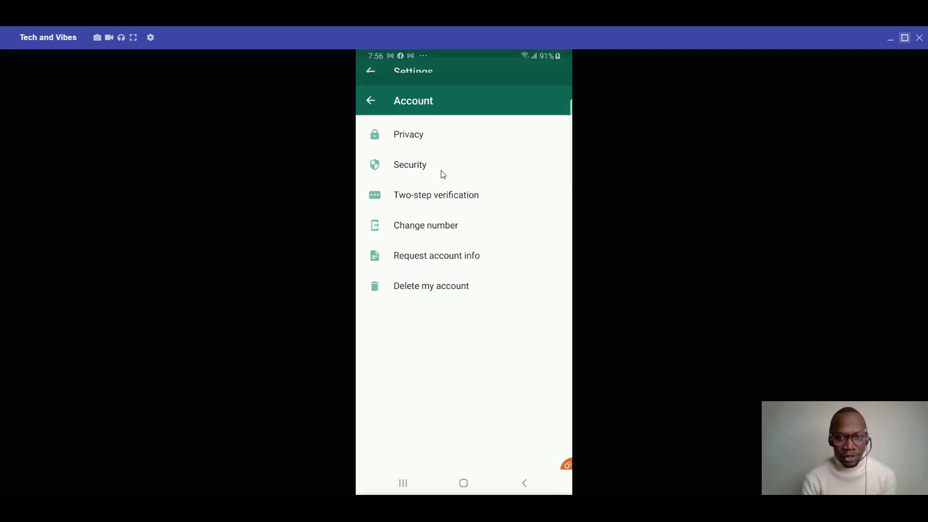
pyautogui.click(423, 112)
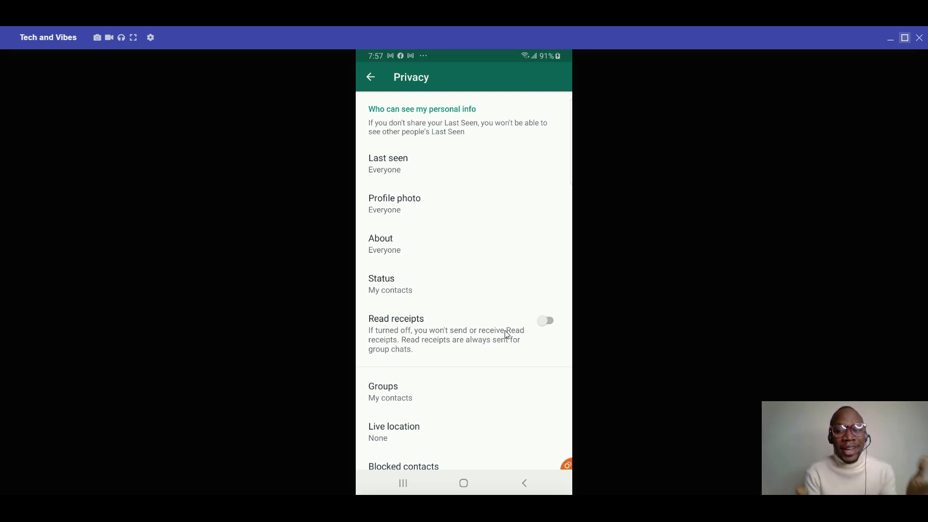
pyautogui.click(394, 203)
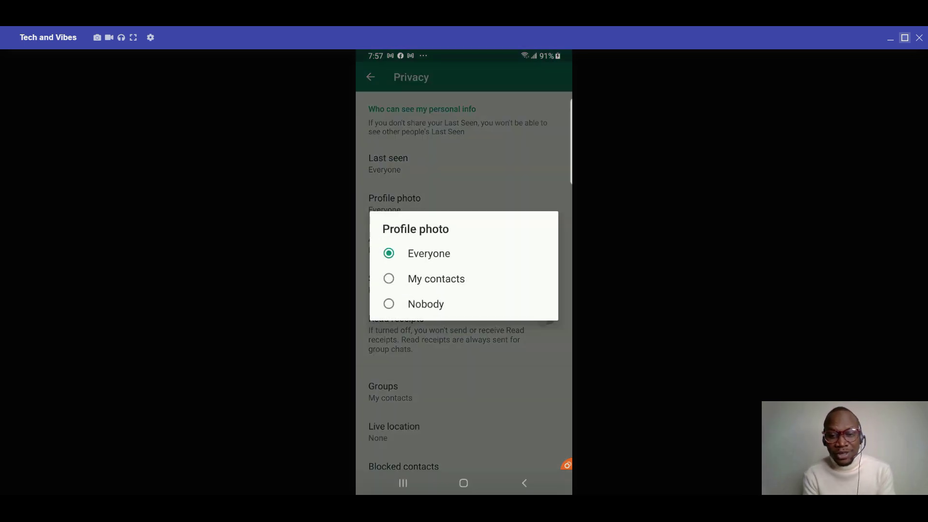
pyautogui.click(528, 352)
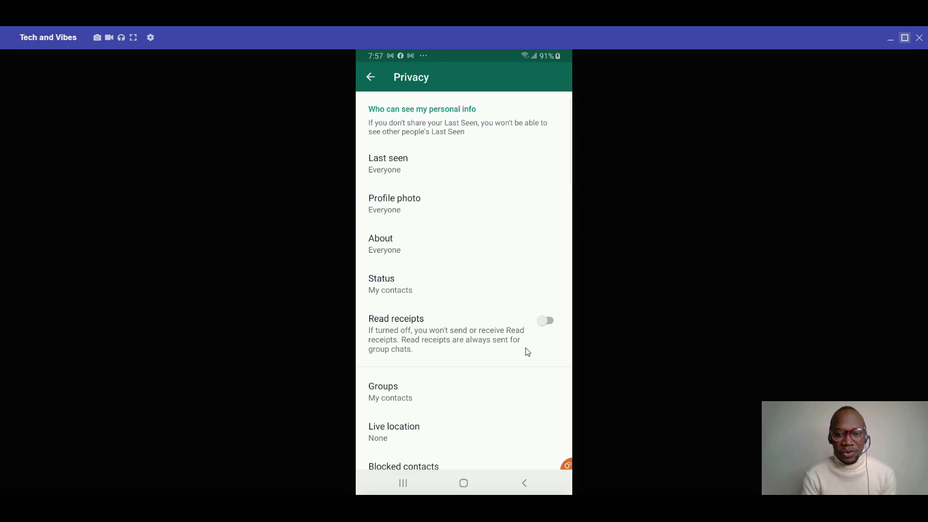
pyautogui.click(540, 324)
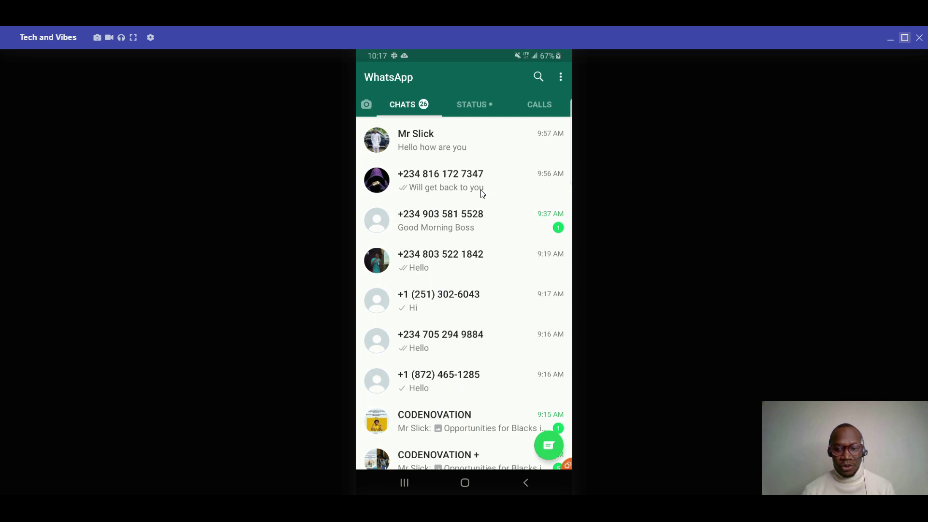
# Step: Change the Privacy > Groups setting from Everyone to My contacts
pyautogui.click(562, 78)
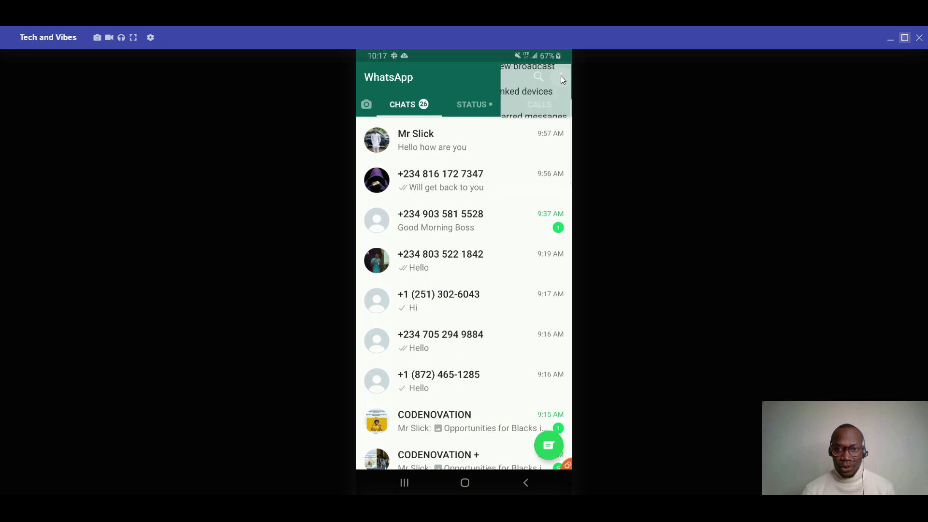
pyautogui.click(509, 183)
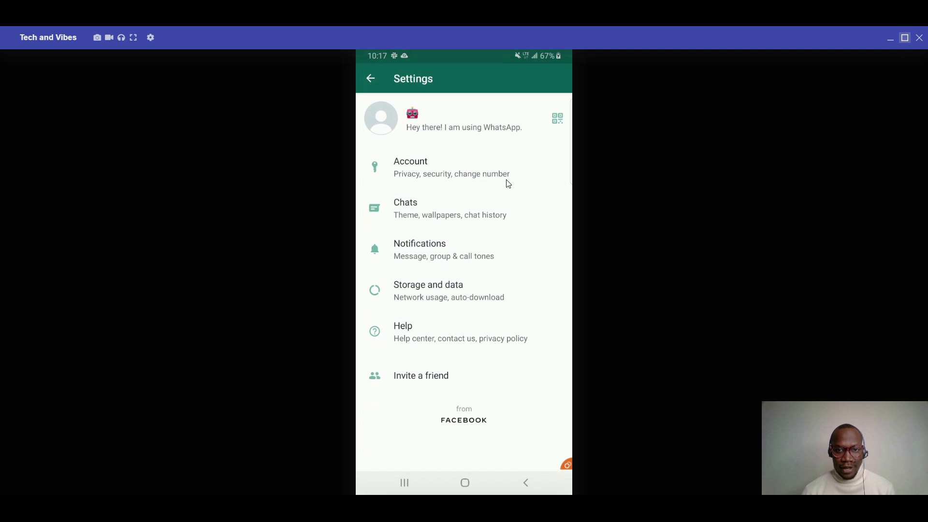
pyautogui.click(440, 165)
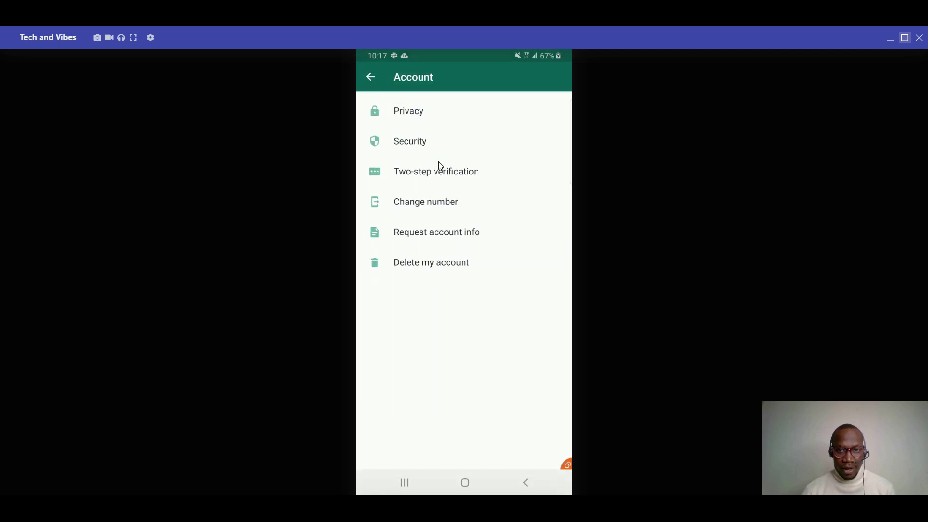
pyautogui.click(432, 118)
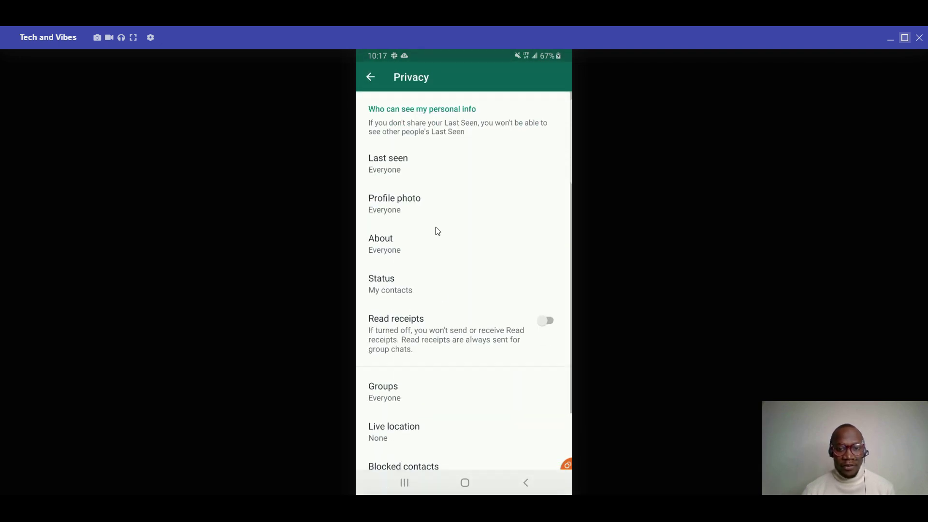
pyautogui.moveTo(420, 399); pyautogui.dragTo(387, 296)
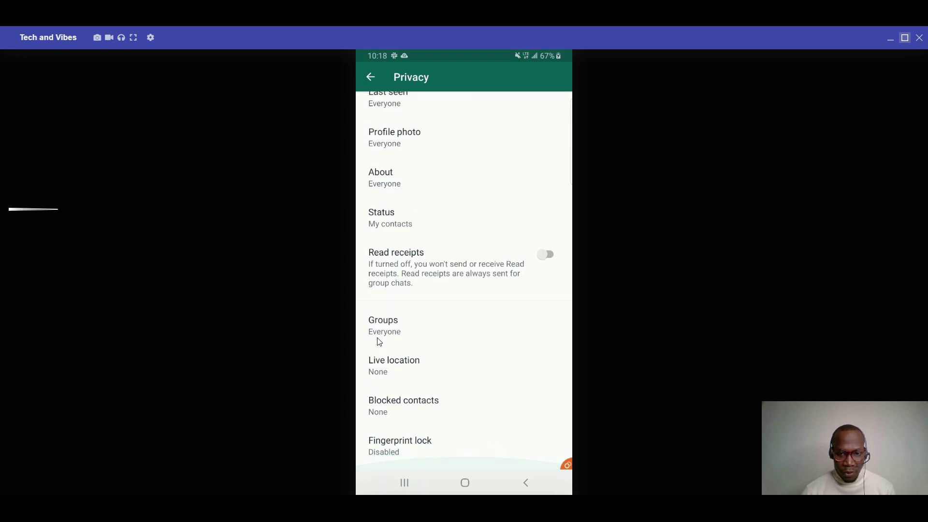
pyautogui.click(389, 332)
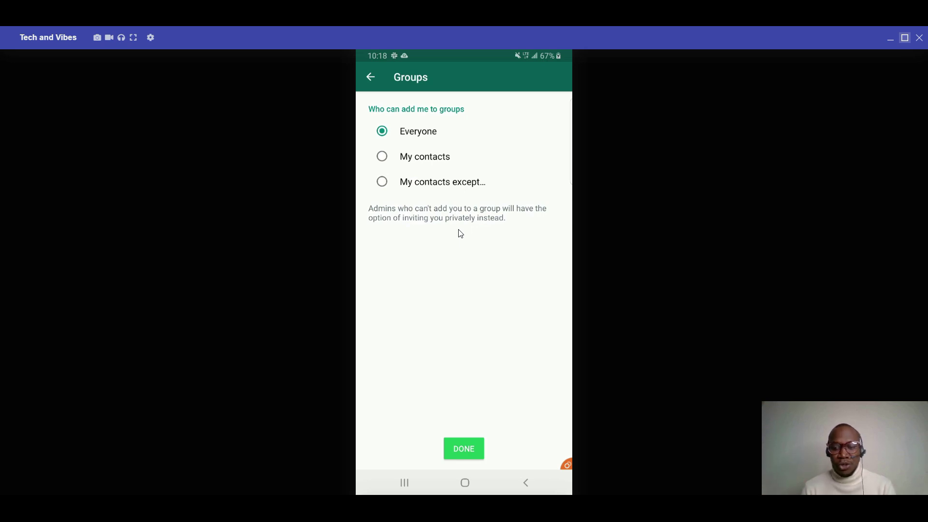
pyautogui.click(382, 158)
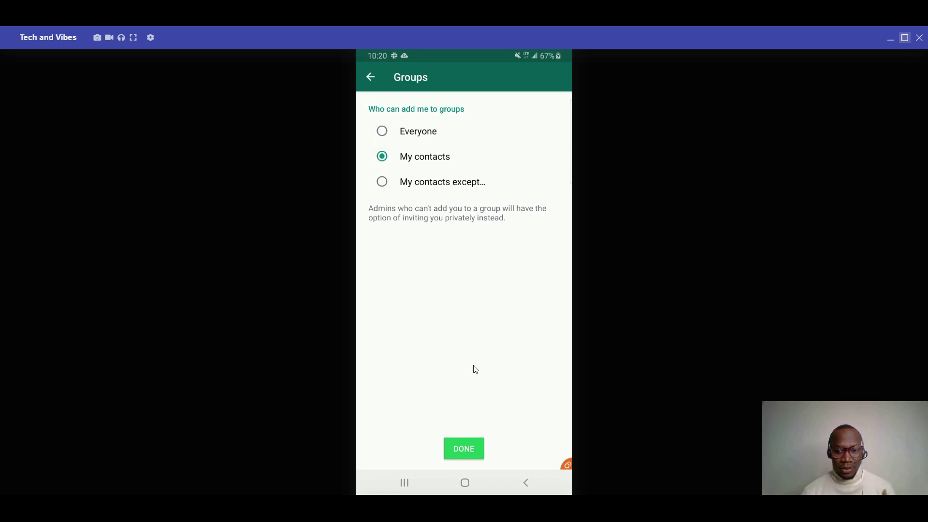
pyautogui.click(463, 448)
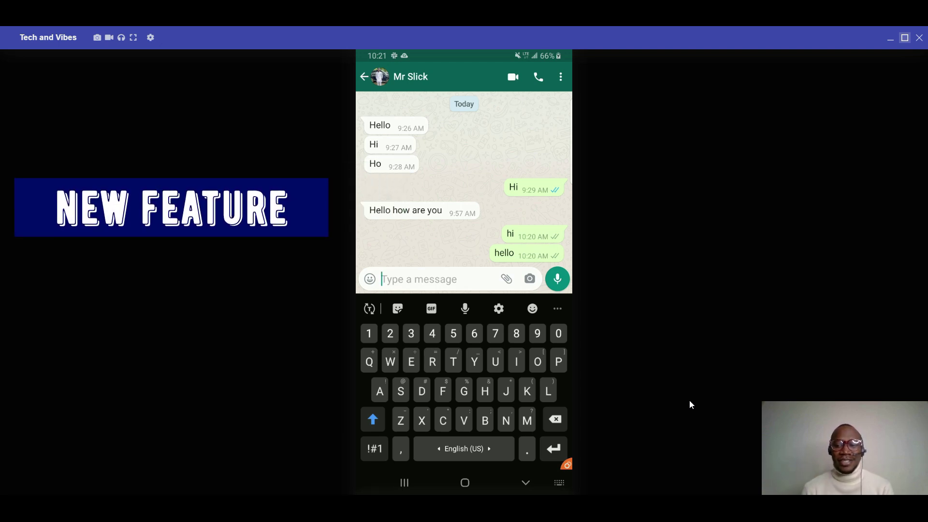
# Step: Show the attachment choices in the contact's chat using the paperclip icon
pyautogui.click(506, 279)
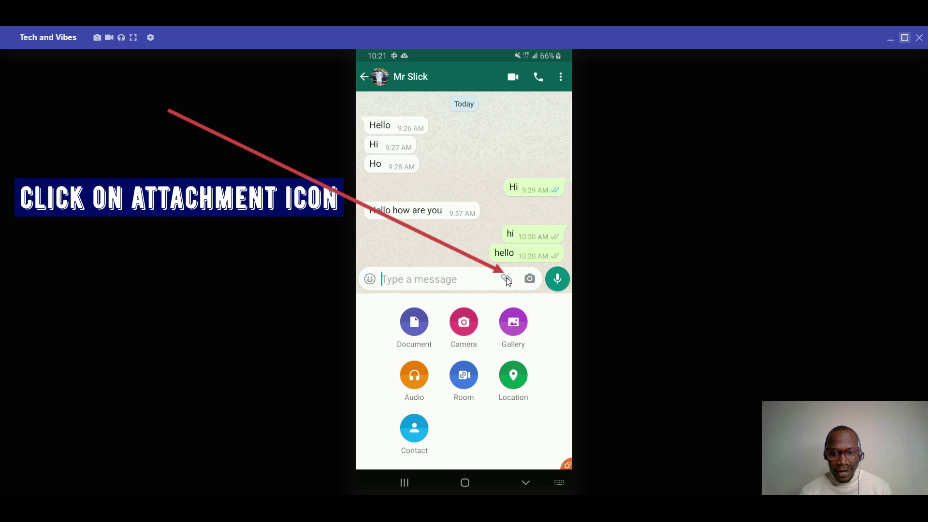
# Step: Pick the first video in the Gallery's Camera album to send
pyautogui.click(511, 326)
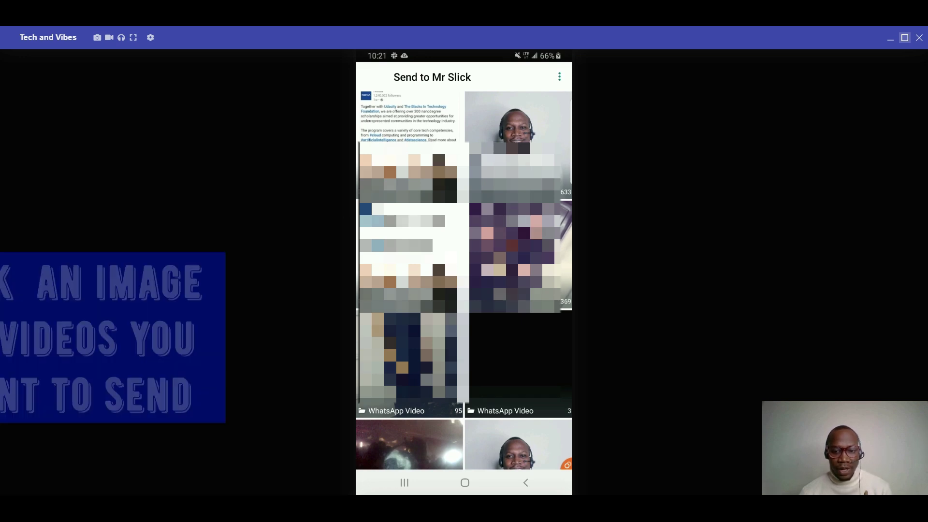
pyautogui.scroll(-2, 517, 418)
pyautogui.click(518, 418)
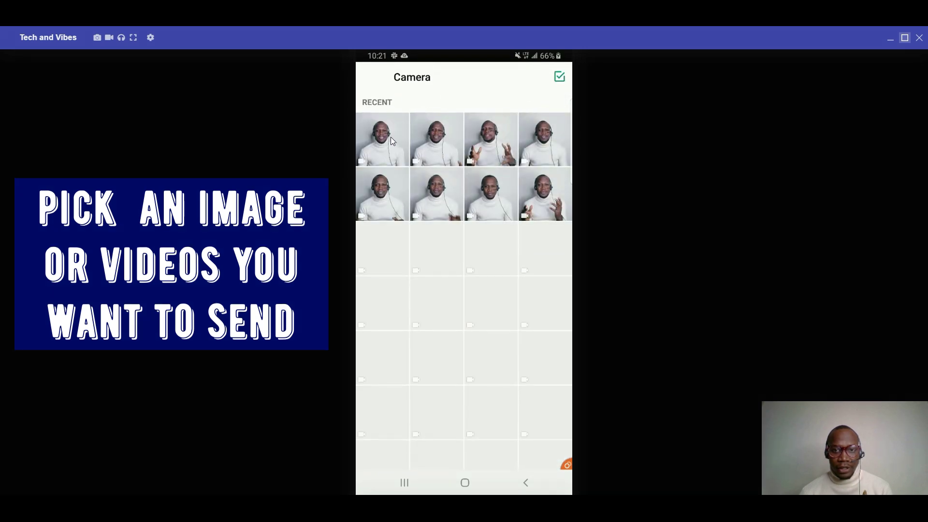
pyautogui.click(392, 140)
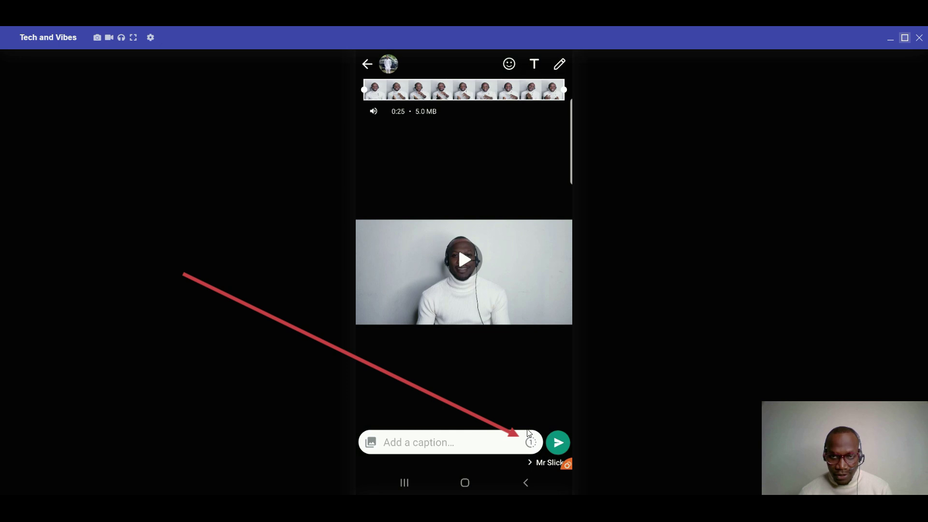
# Step: Trim the video to 0:01, mark it view once, and send it
pyautogui.moveTo(566, 92); pyautogui.dragTo(374, 92)
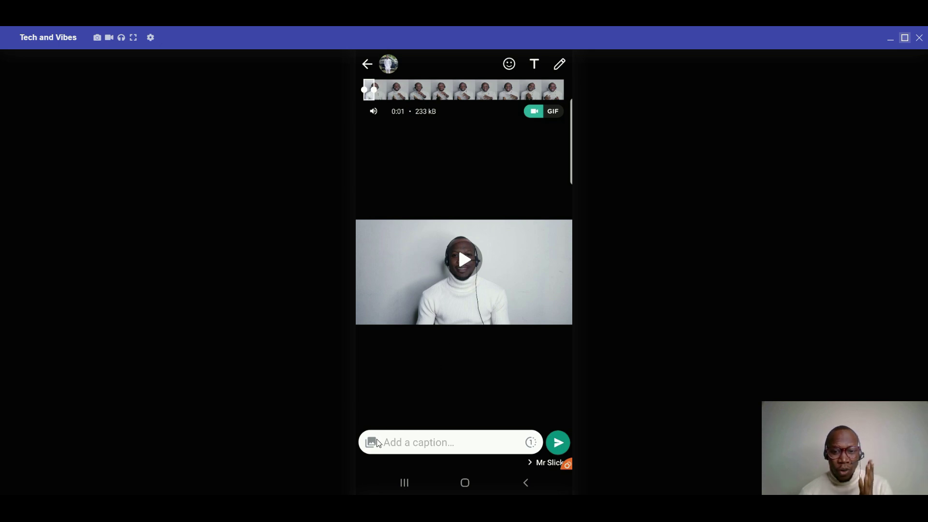
pyautogui.click(529, 440)
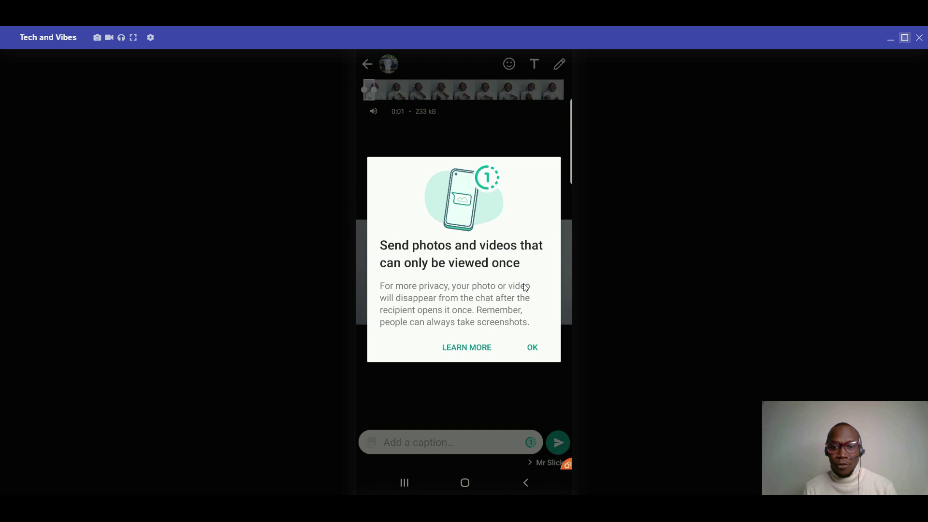
pyautogui.click(532, 348)
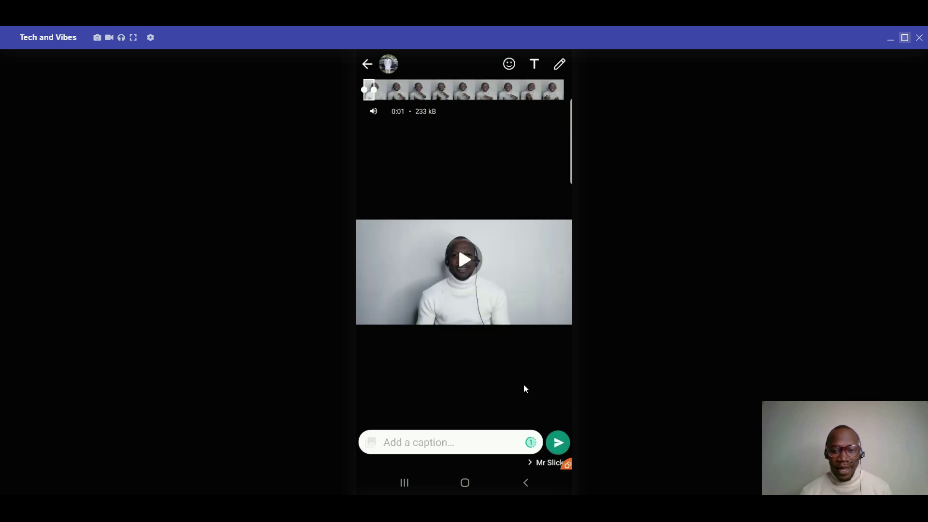
pyautogui.click(557, 442)
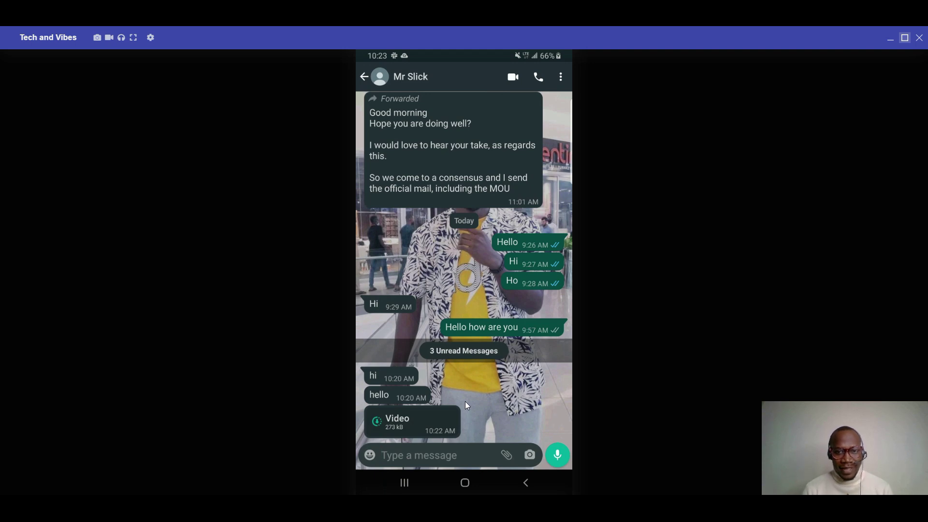
# Step: Download and watch the received view-once video, then close it back to the chat
pyautogui.click(378, 421)
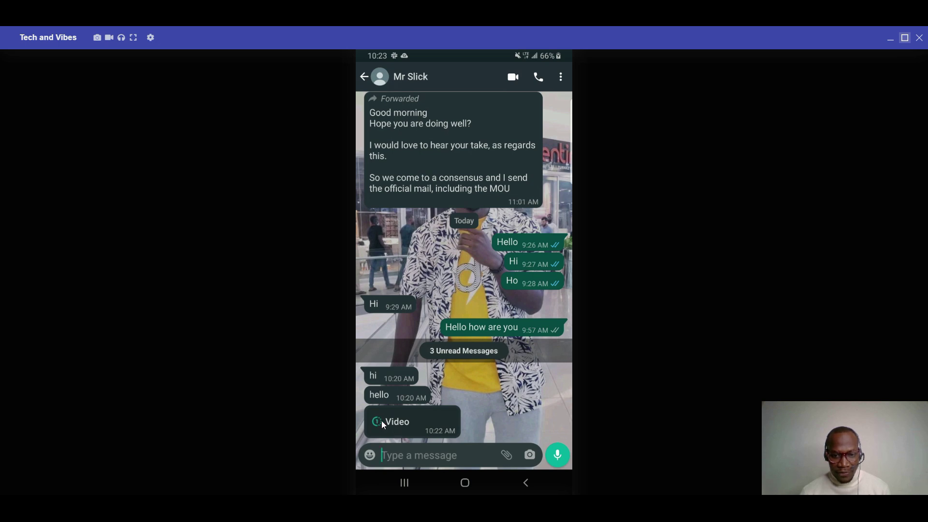
pyautogui.click(382, 420)
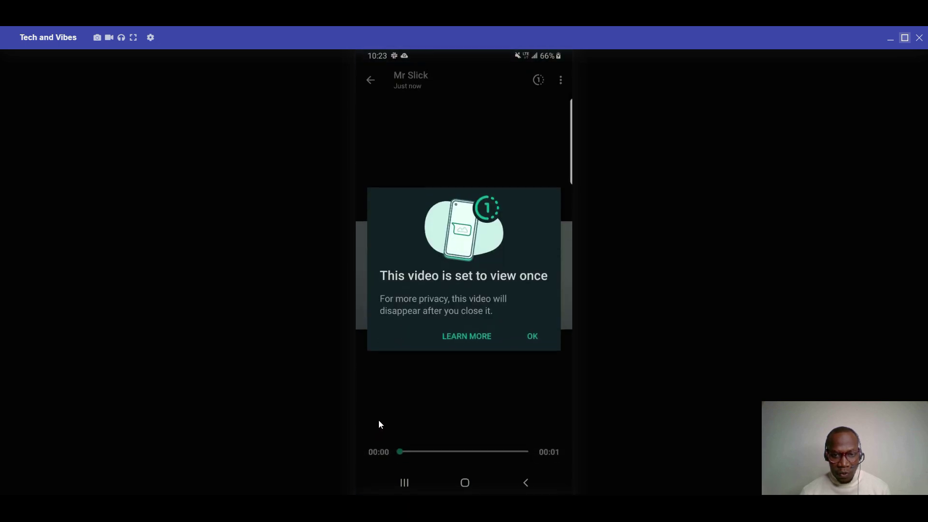
pyautogui.click(533, 334)
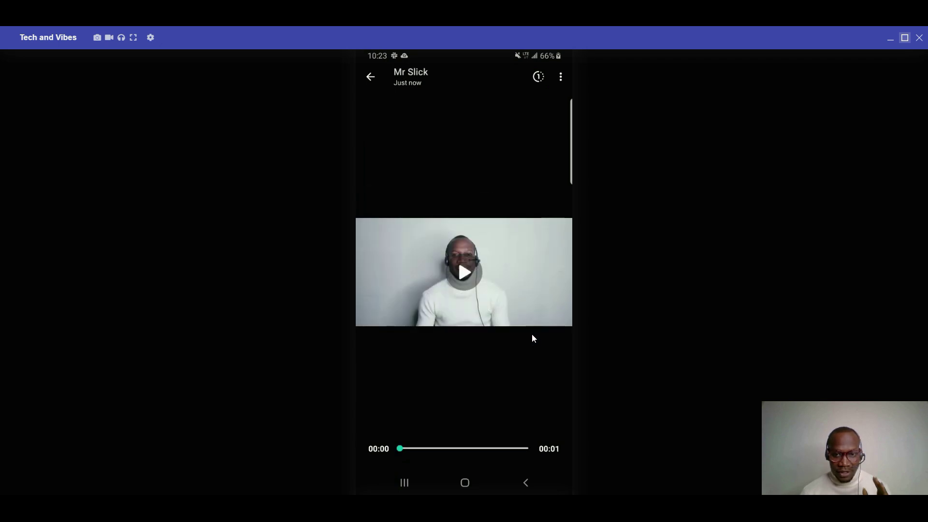
pyautogui.rightClick(457, 259)
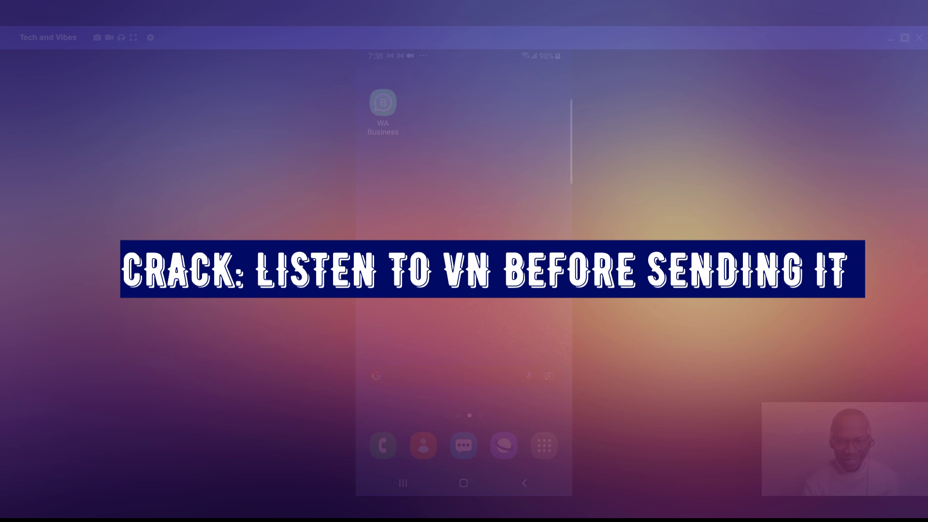
# Step: Relaunch WhatsApp from the app drawer and start a locked hands-free voice note
pyautogui.click(537, 448)
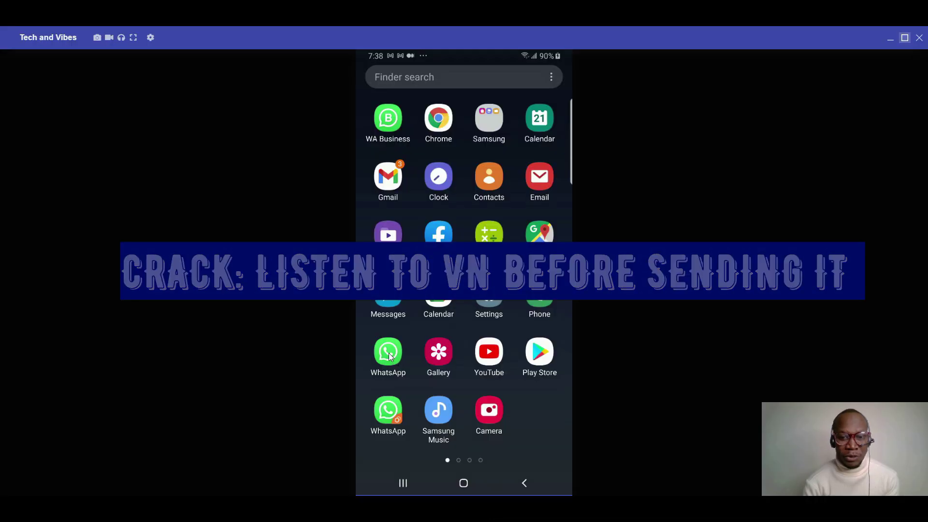
pyautogui.click(389, 356)
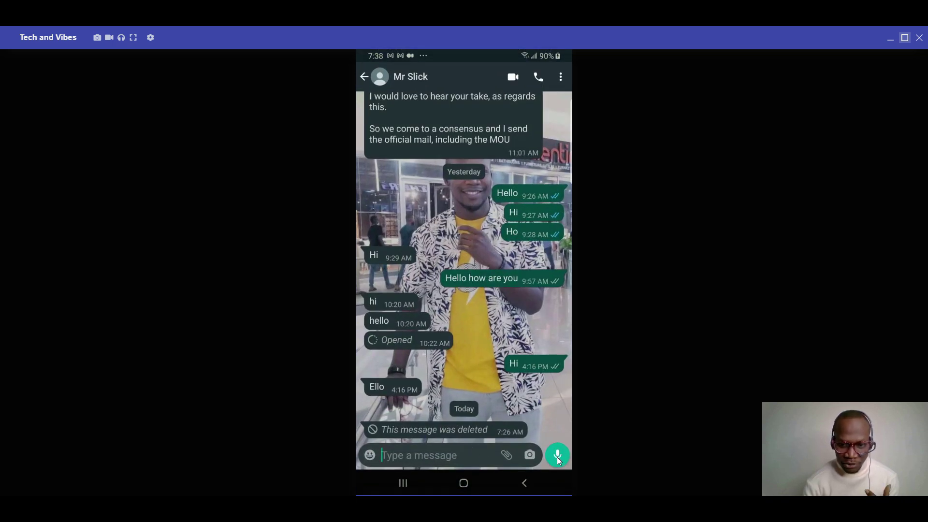
pyautogui.moveTo(558, 457); pyautogui.dragTo(556, 392)
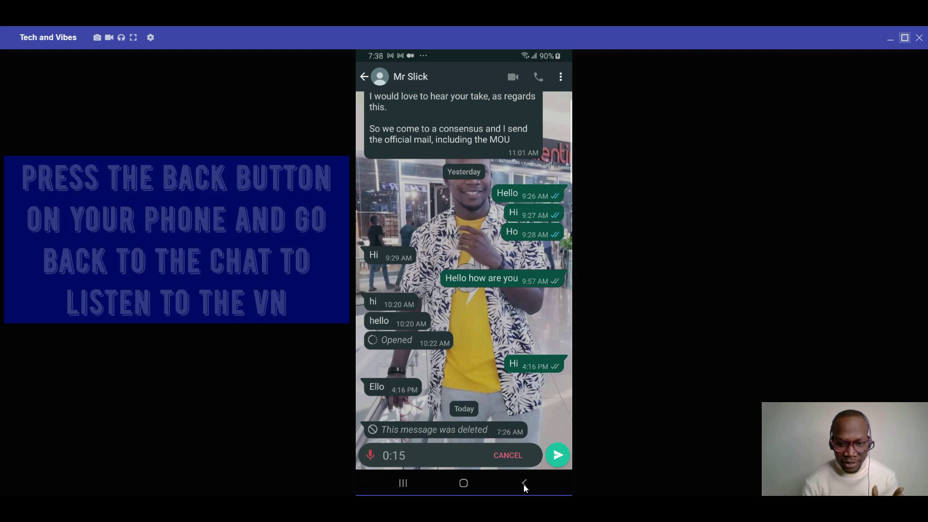
# Step: Play back the 16-second recorded voice note, then send it into the chat
pyautogui.click(524, 484)
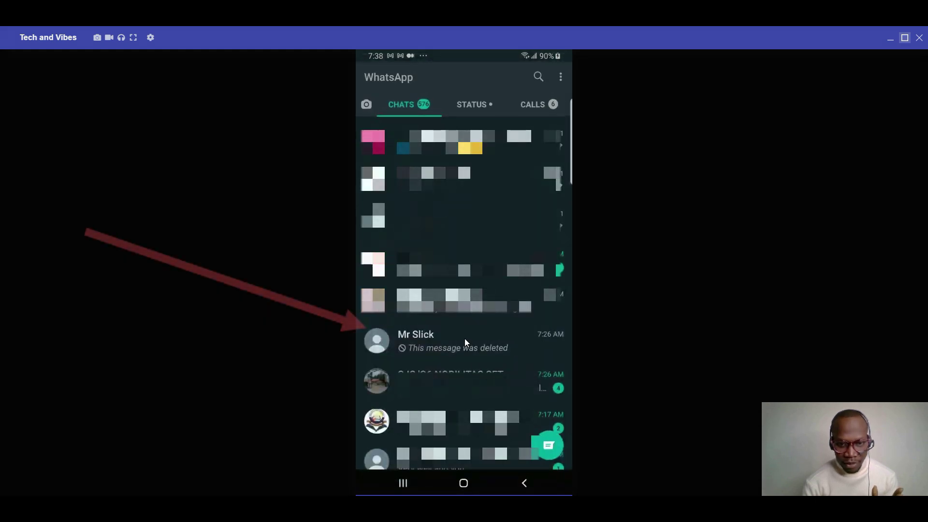
pyautogui.click(465, 340)
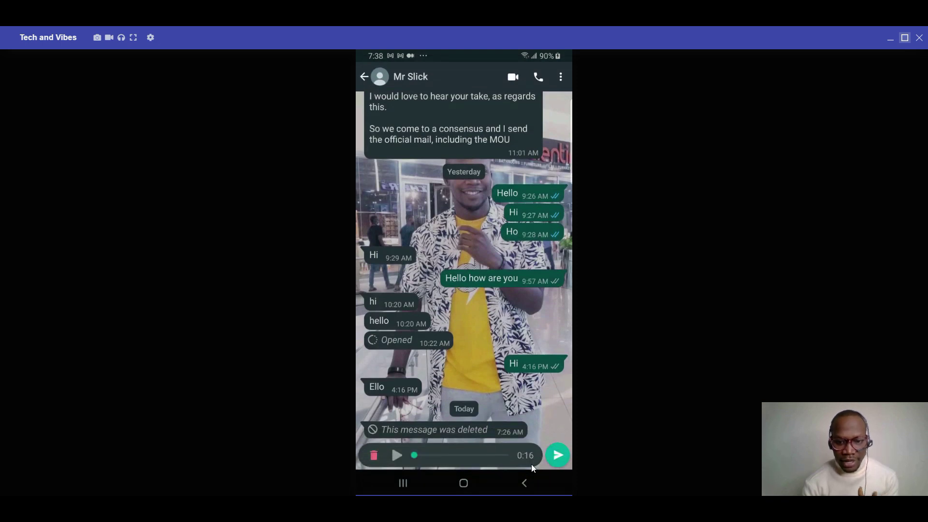
pyautogui.click(397, 456)
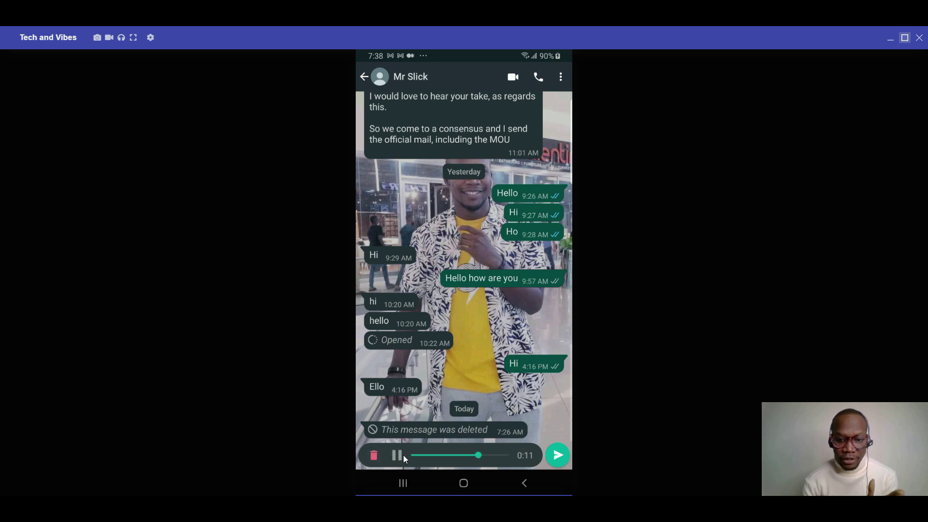
pyautogui.click(557, 455)
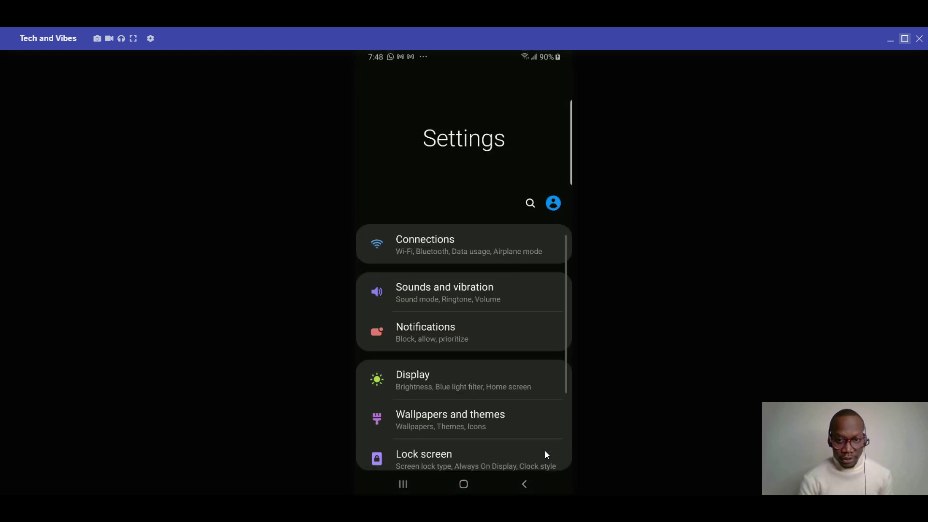
# Step: Search Settings for 'Dual Messenger' and open its page under Advanced features
pyautogui.click(532, 203)
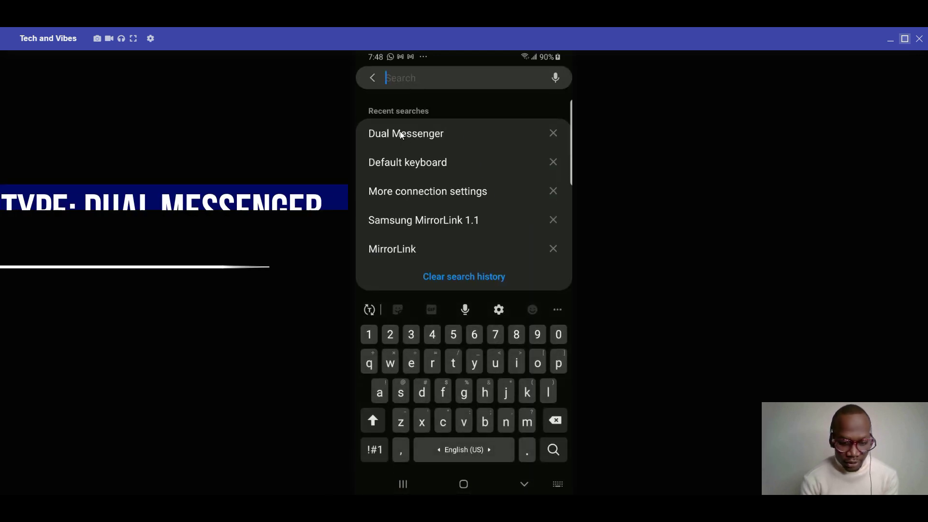
pyautogui.write('Dual')
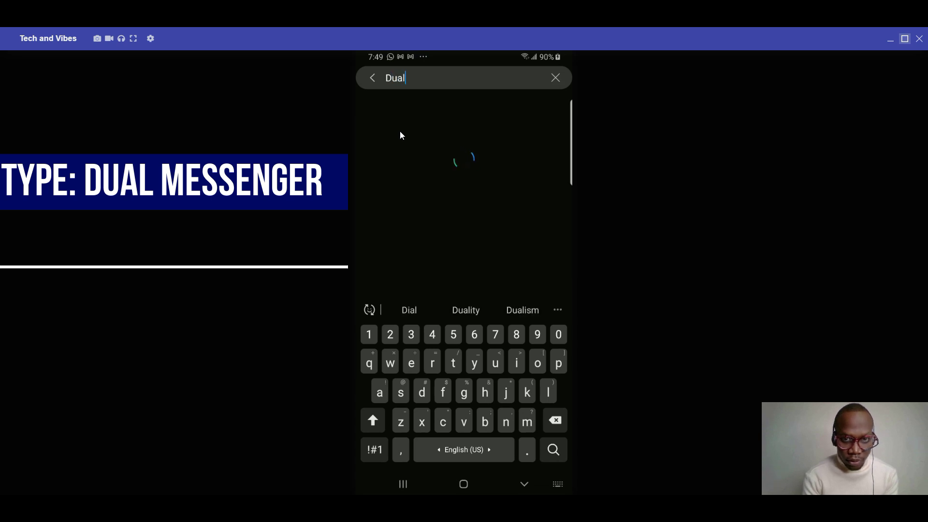
pyautogui.write(' Messenger')
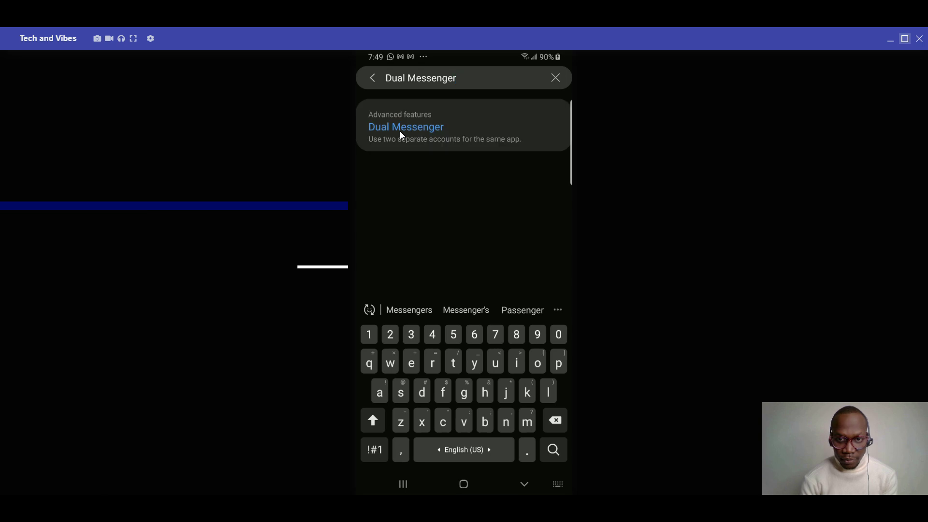
pyautogui.click(414, 126)
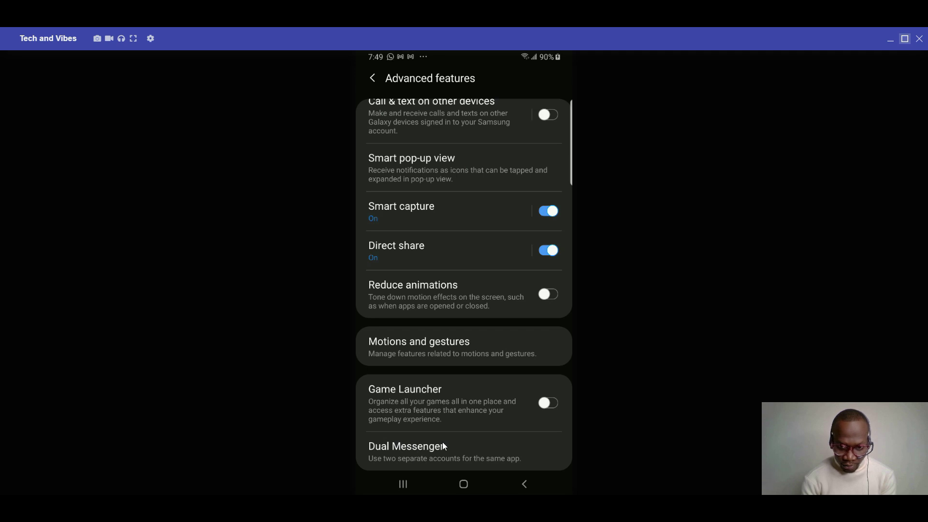
pyautogui.click(443, 443)
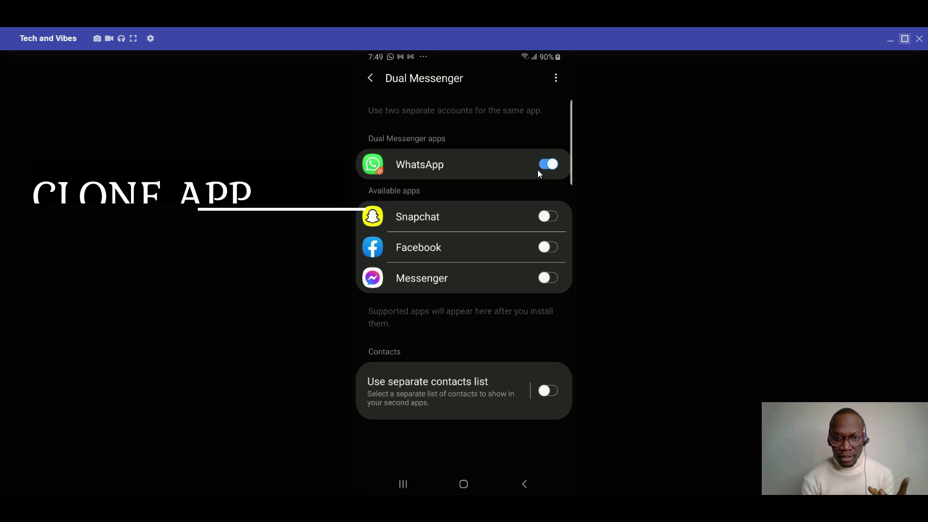
# Step: Install a second Facebook app via Dual Messenger while keeping the second WhatsApp installed
pyautogui.click(546, 248)
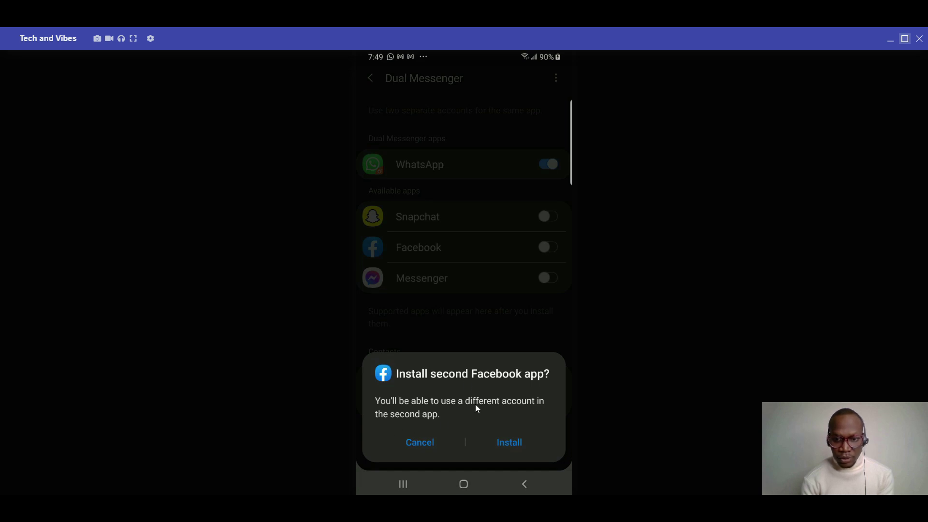
pyautogui.click(526, 444)
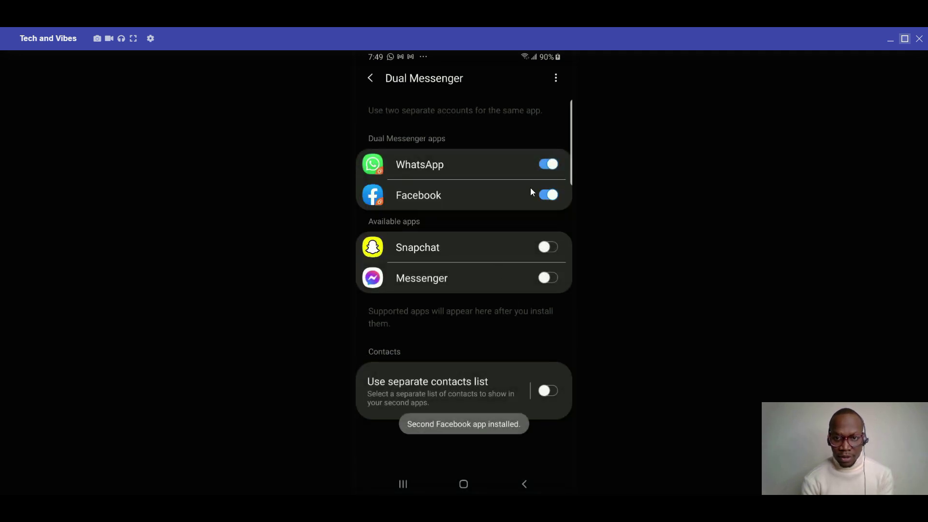
pyautogui.click(549, 167)
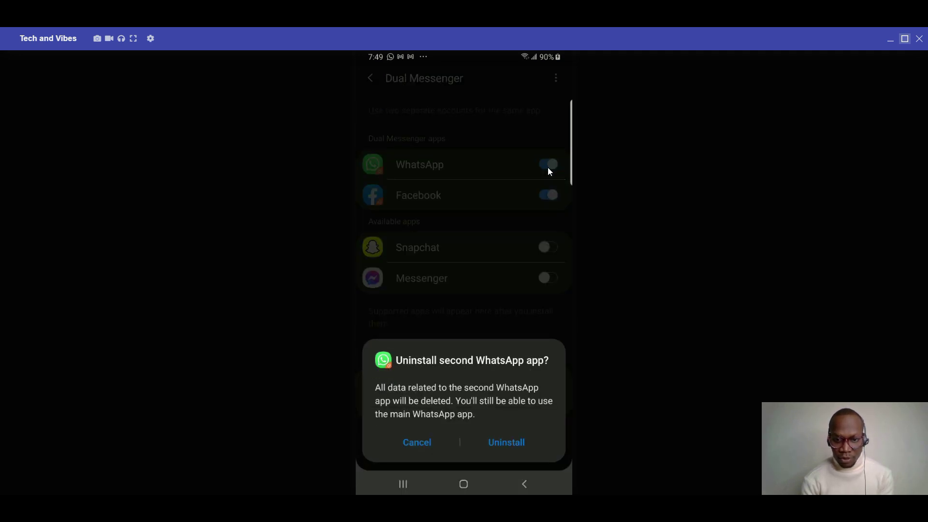
pyautogui.click(419, 444)
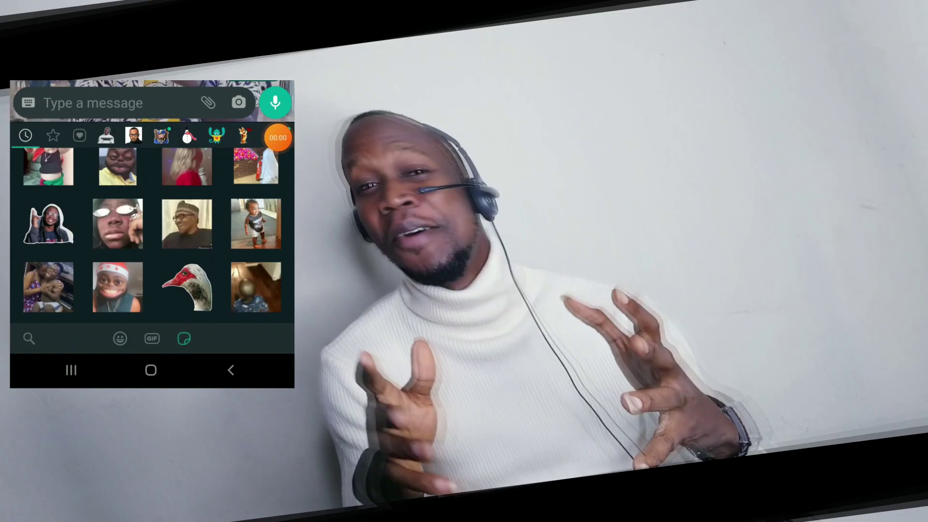
pyautogui.scroll(5, 152, 232)
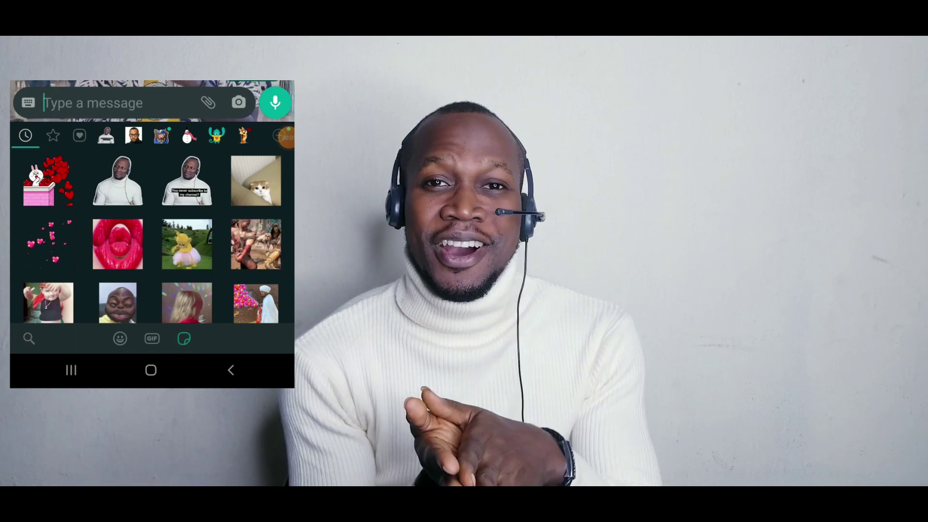
pyautogui.scroll(-10, 152, 242)
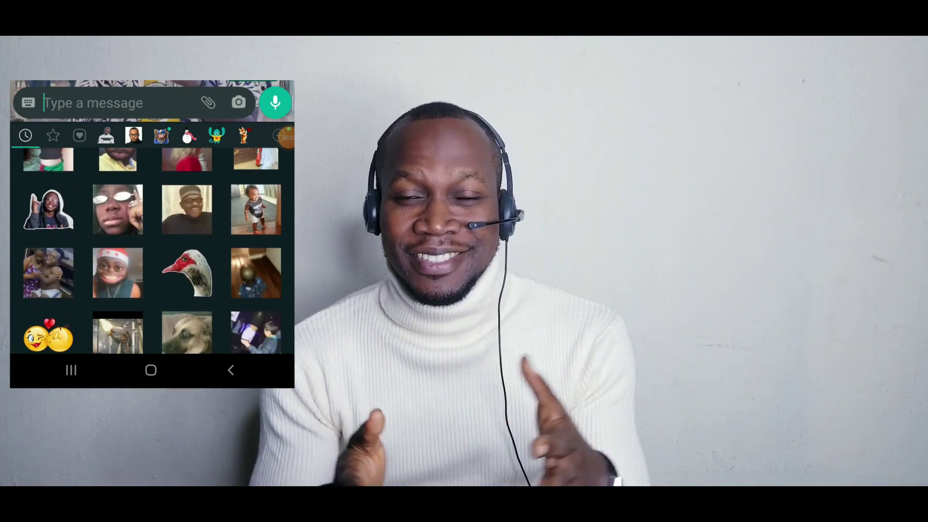
pyautogui.scroll(-2, 152, 242)
pyautogui.scroll(4, 152, 242)
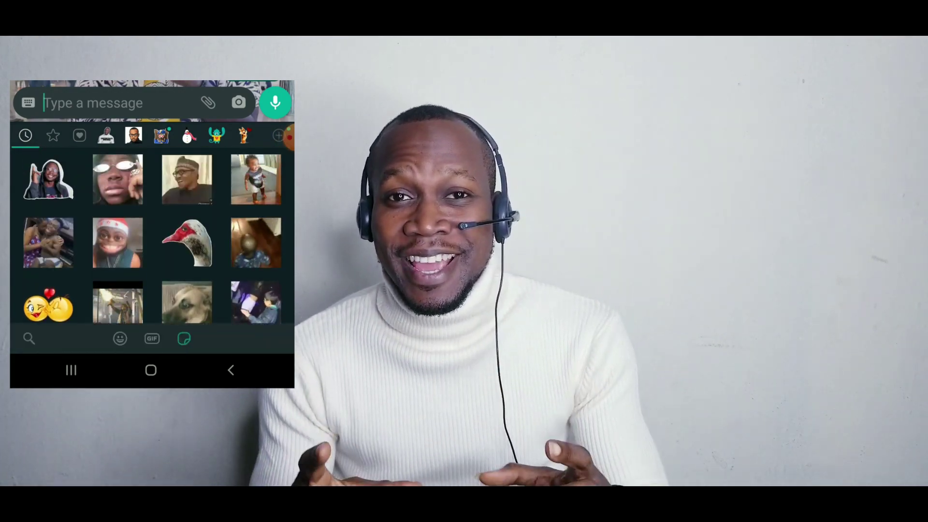
pyautogui.scroll(-8, 152, 242)
pyautogui.scroll(-8, 152, 242)
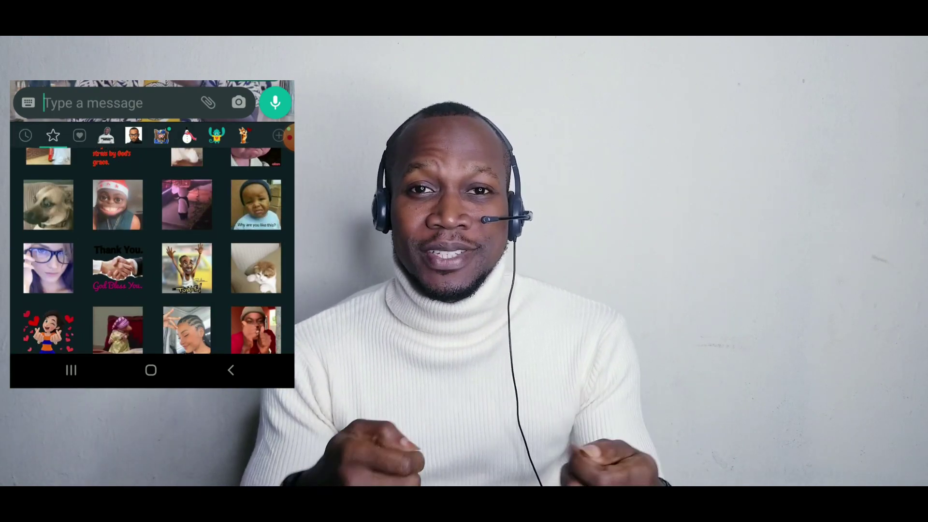
pyautogui.scroll(-10, 152, 241)
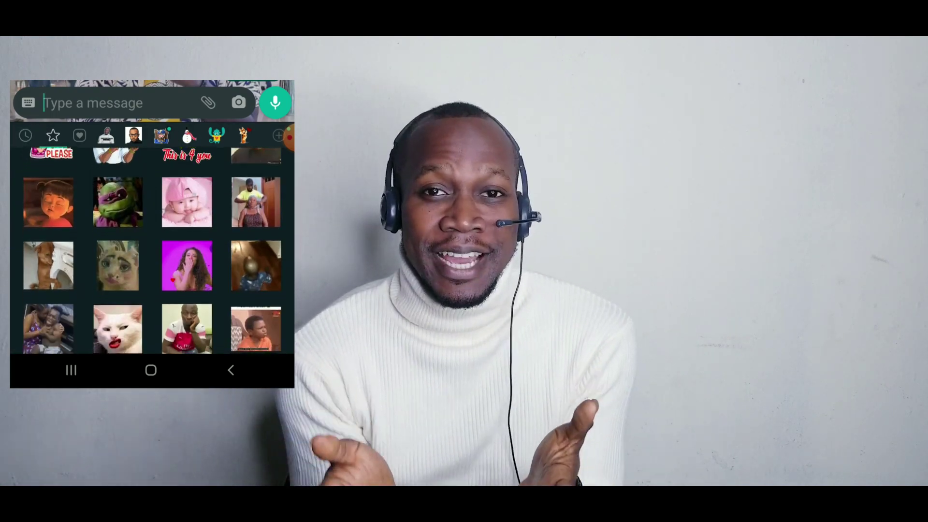
pyautogui.scroll(10, 152, 242)
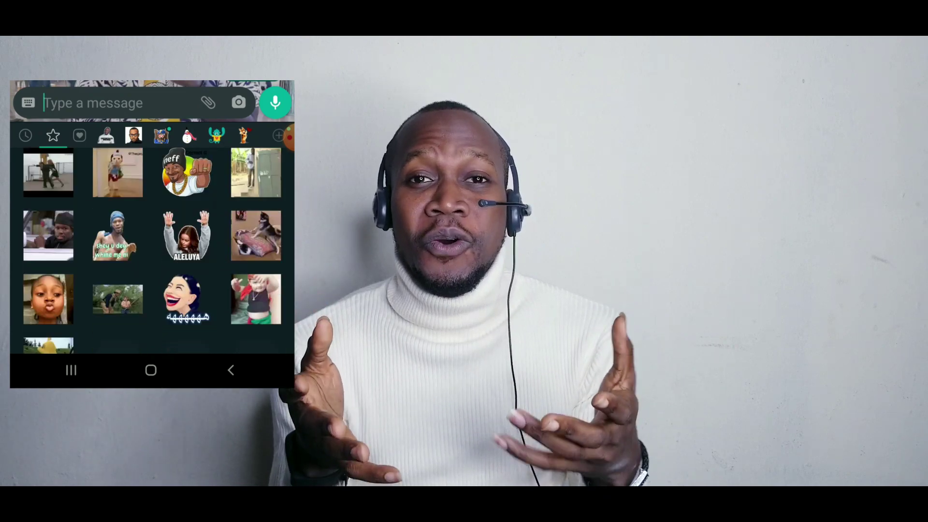
pyautogui.scroll(-10, 152, 242)
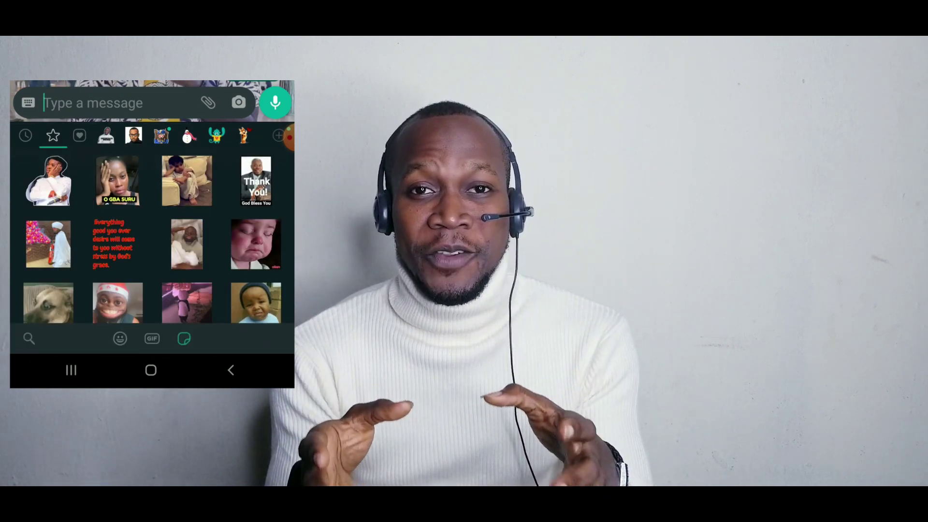
pyautogui.hscroll(5, 152, 217)
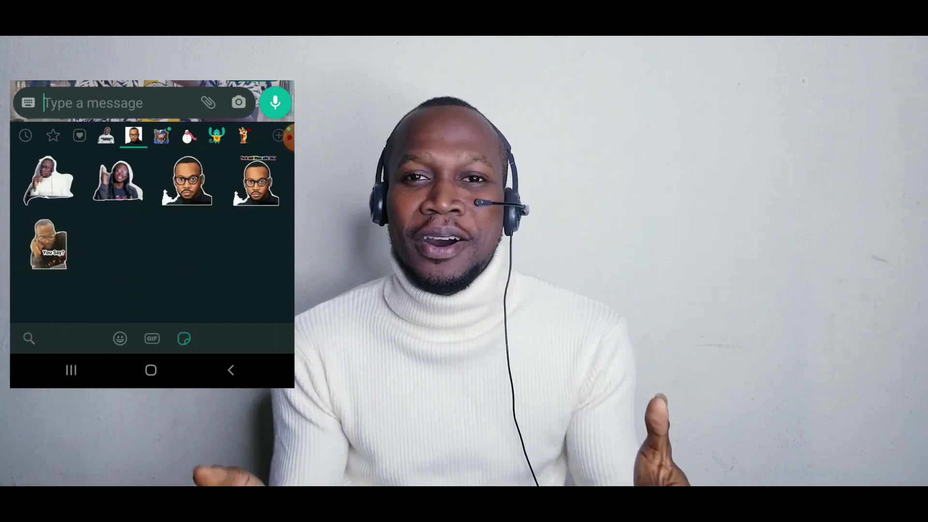
pyautogui.hscroll(-5, 152, 218)
pyautogui.click(53, 136)
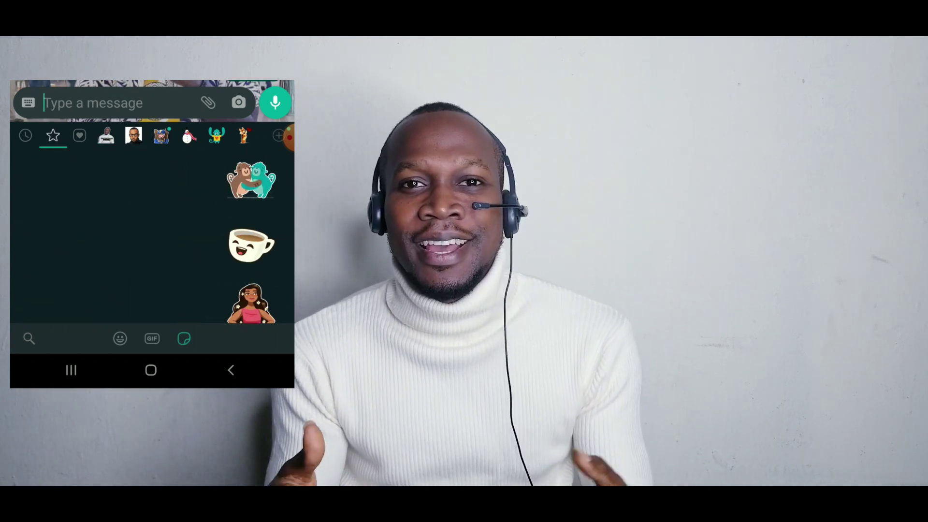
pyautogui.scroll(-5, 153, 241)
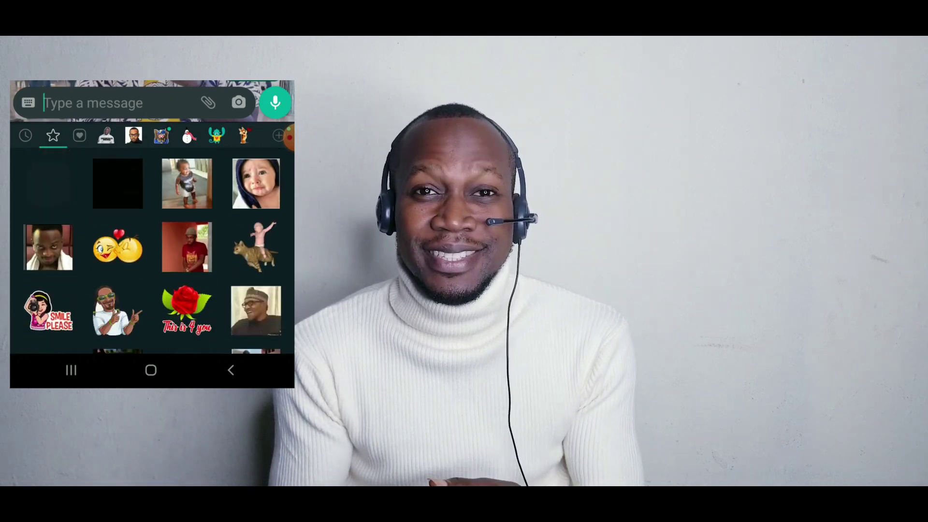
pyautogui.scroll(-3, 152, 242)
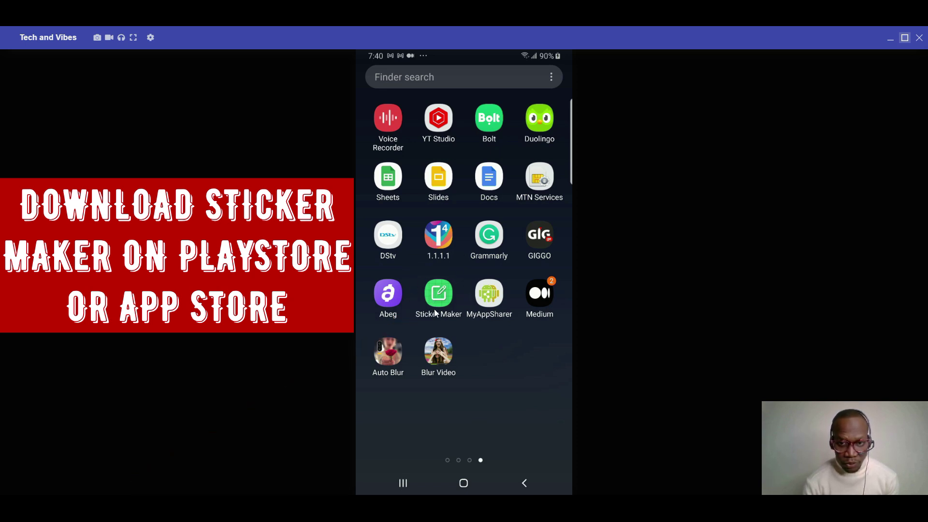
# Step: Search the Play Store for 'STICKER' and open the Sticker maker app by Viko & Co
pyautogui.scroll(3, 482, 315)
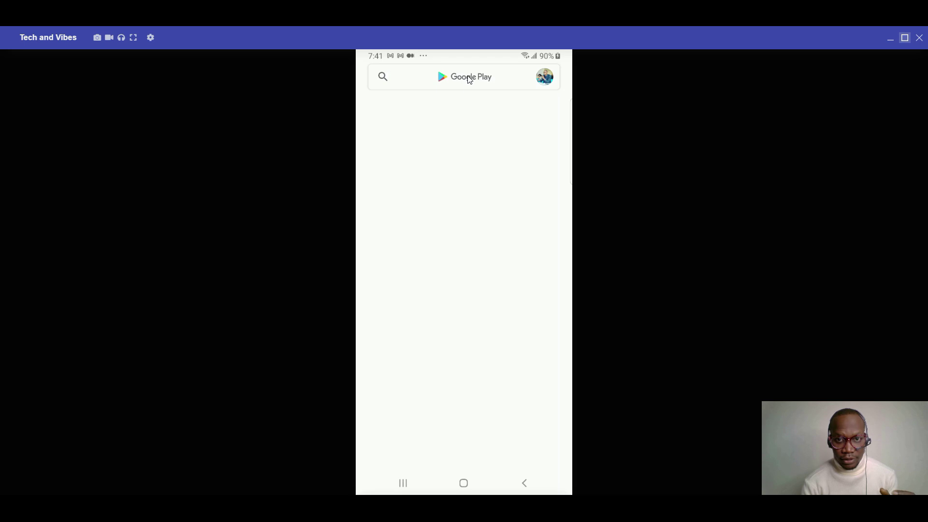
pyautogui.click(470, 80)
pyautogui.write('STICKER')
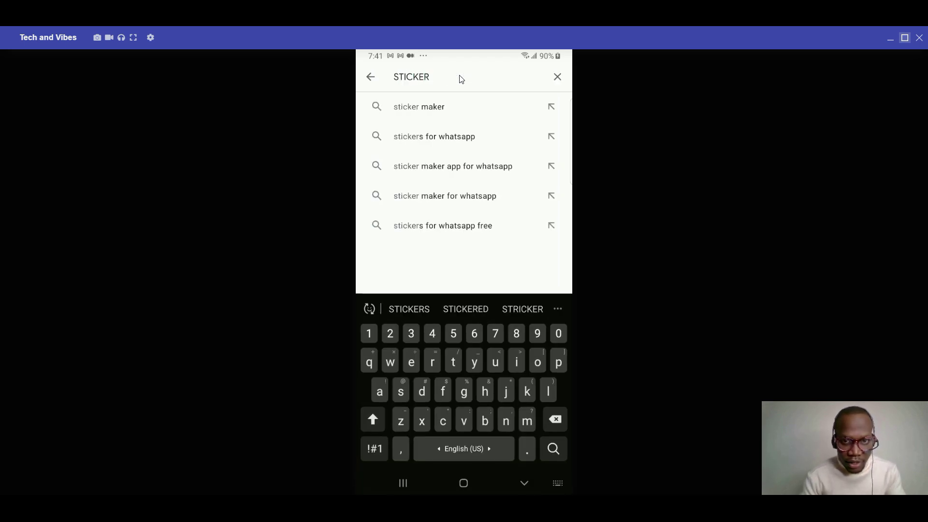
pyautogui.click(451, 110)
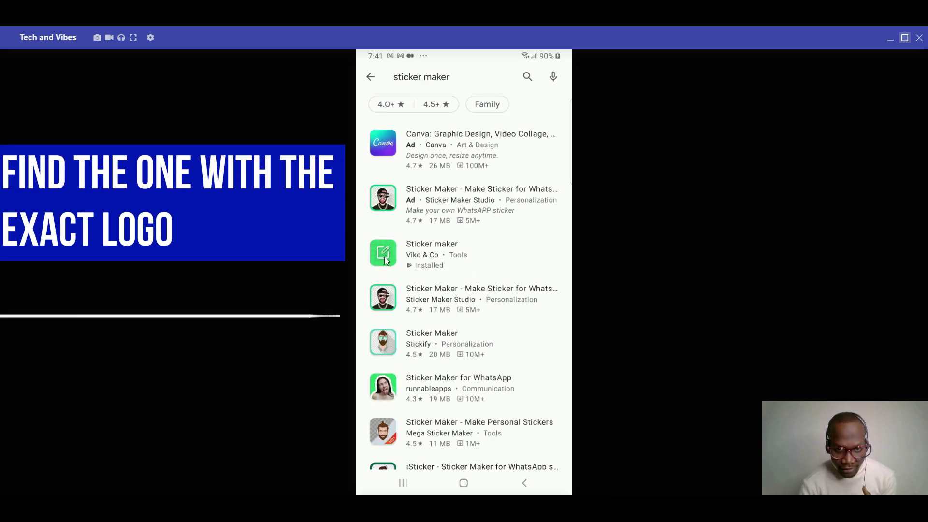
pyautogui.click(439, 258)
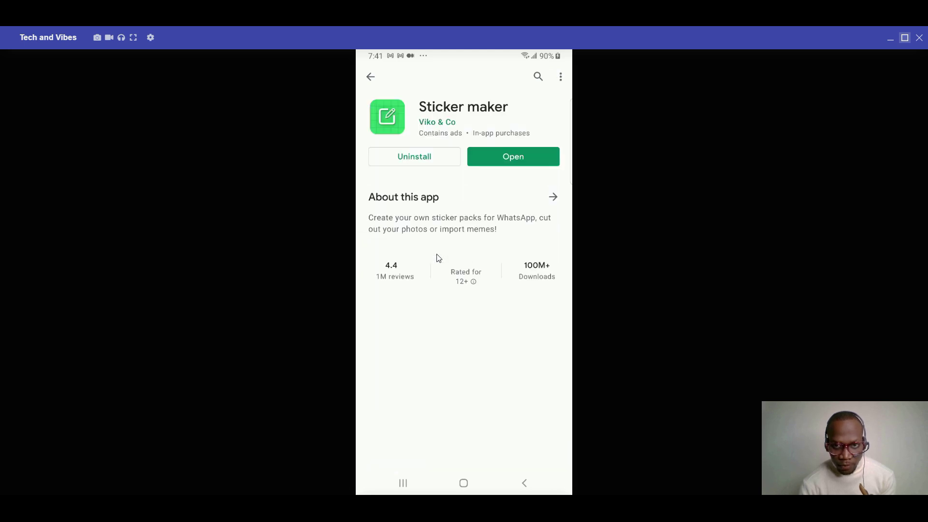
pyautogui.click(520, 150)
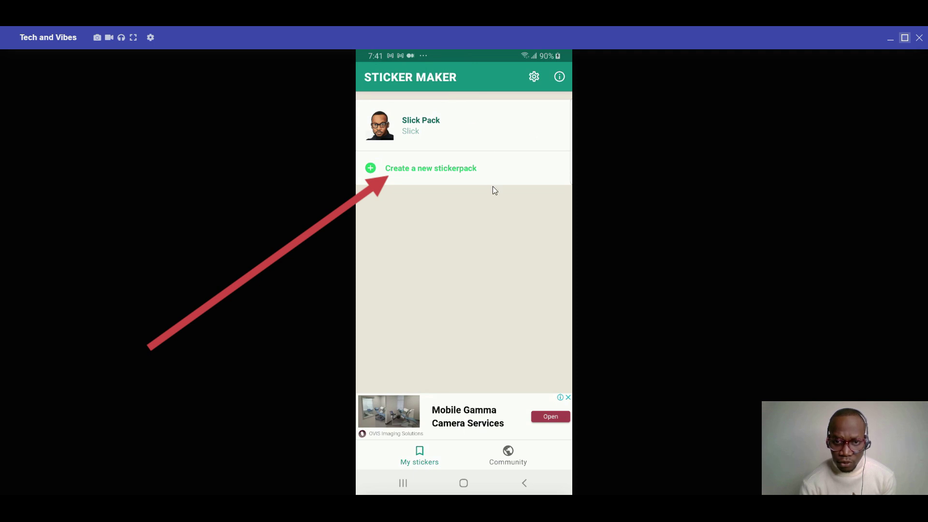
# Step: Create a sticker pack named 'FUN STICKER' with the author name filled in, and open it
pyautogui.click(449, 168)
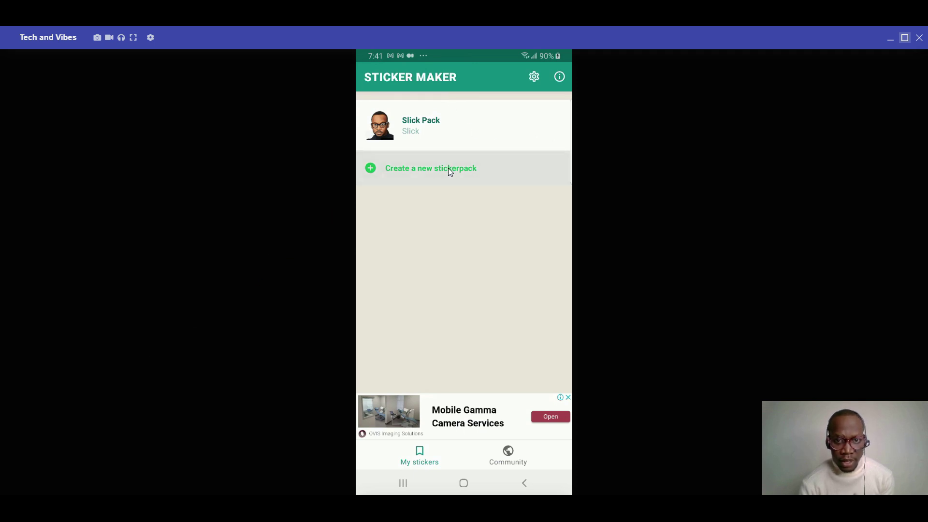
pyautogui.click(441, 236)
pyautogui.write('FUN STICKER')
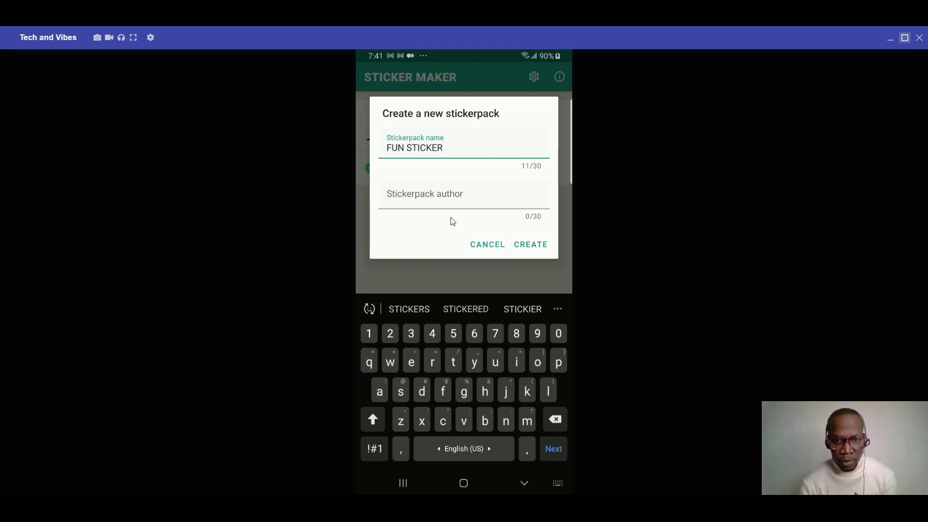
pyautogui.click(442, 200)
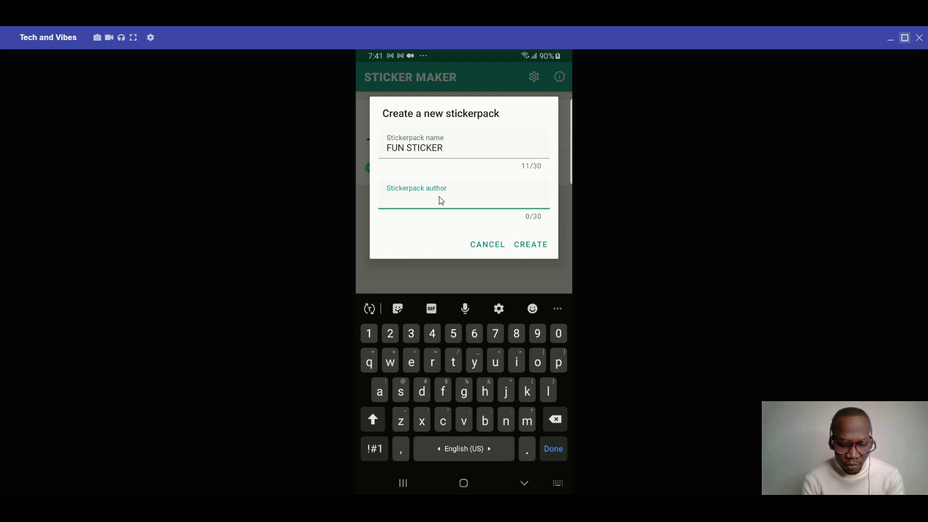
pyautogui.write('Slick')
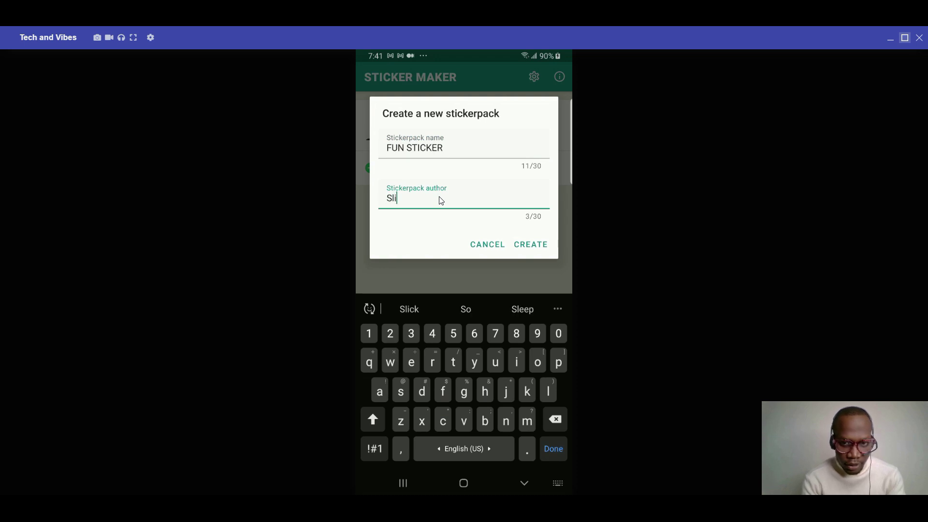
pyautogui.click(531, 244)
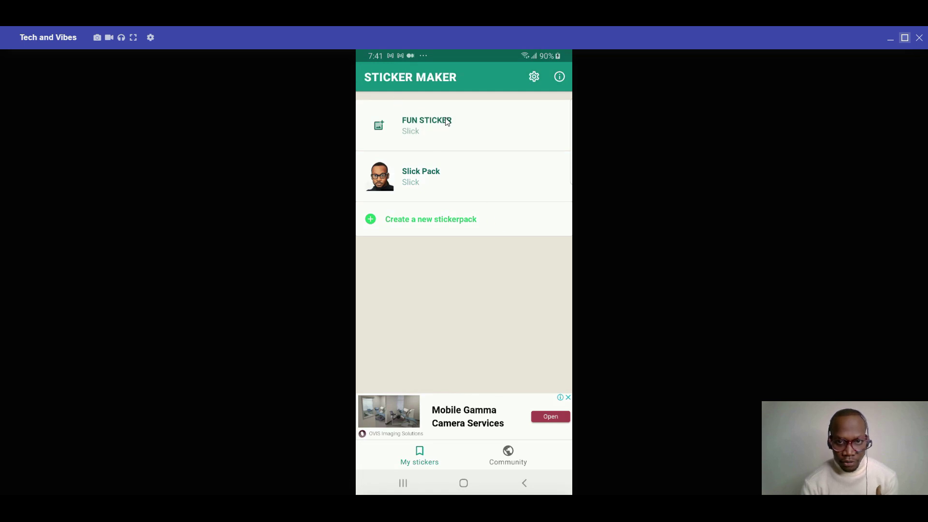
pyautogui.click(403, 126)
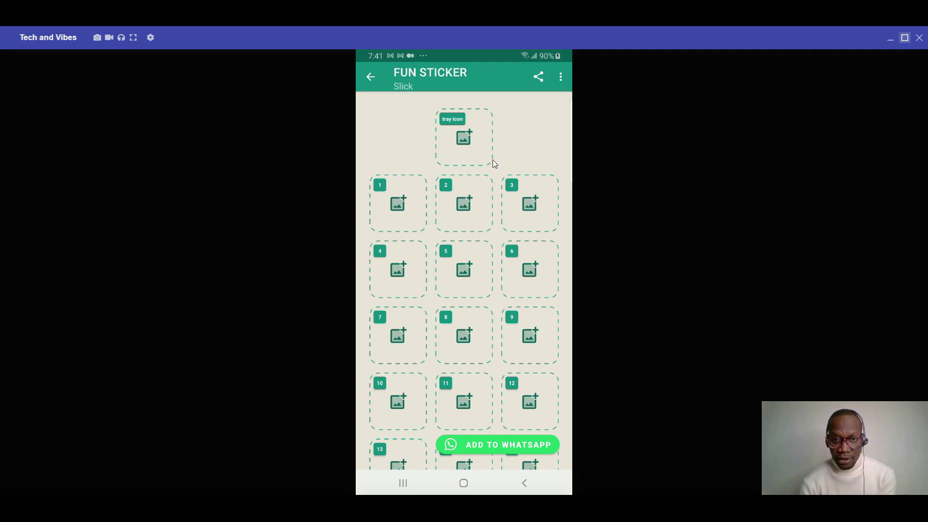
# Step: Load a gallery photo of a man in a headset into sticker slot 1, discarding the freehand outline
pyautogui.click(399, 204)
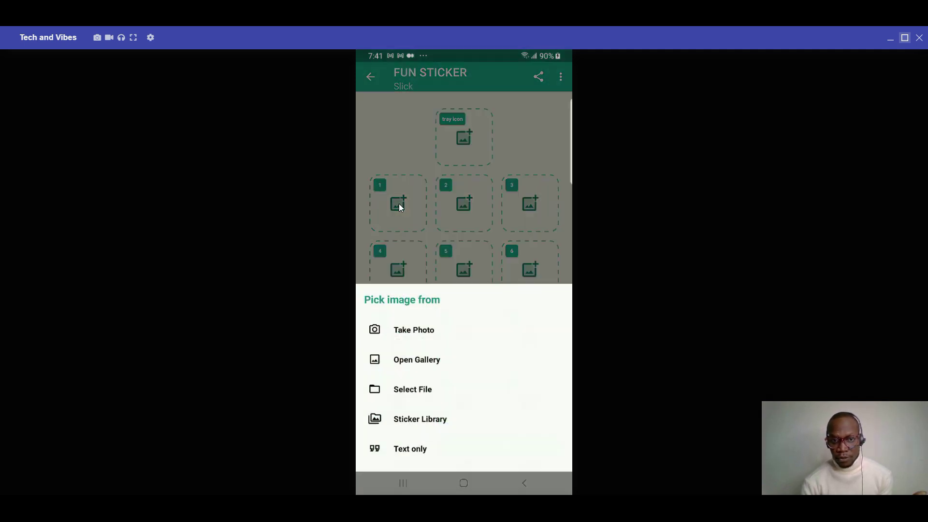
pyautogui.click(419, 357)
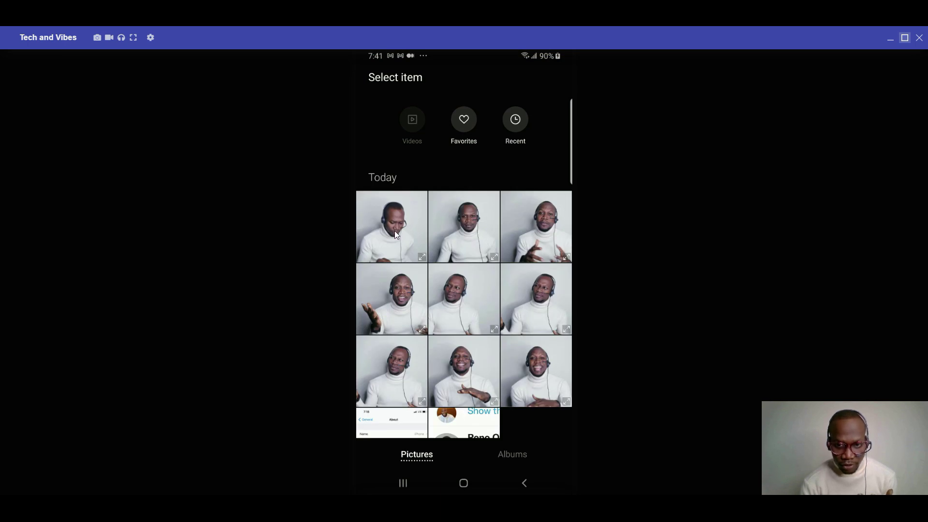
pyautogui.click(464, 293)
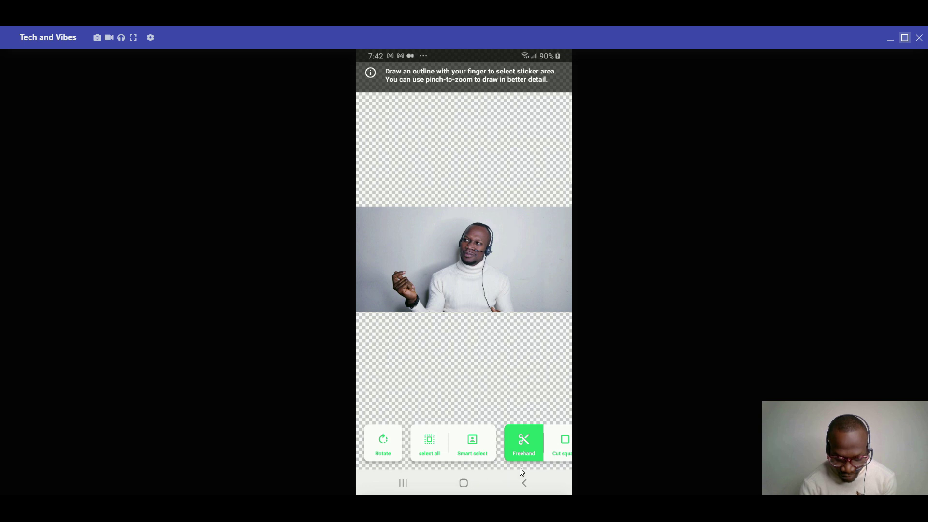
pyautogui.hscroll(3, 525, 443)
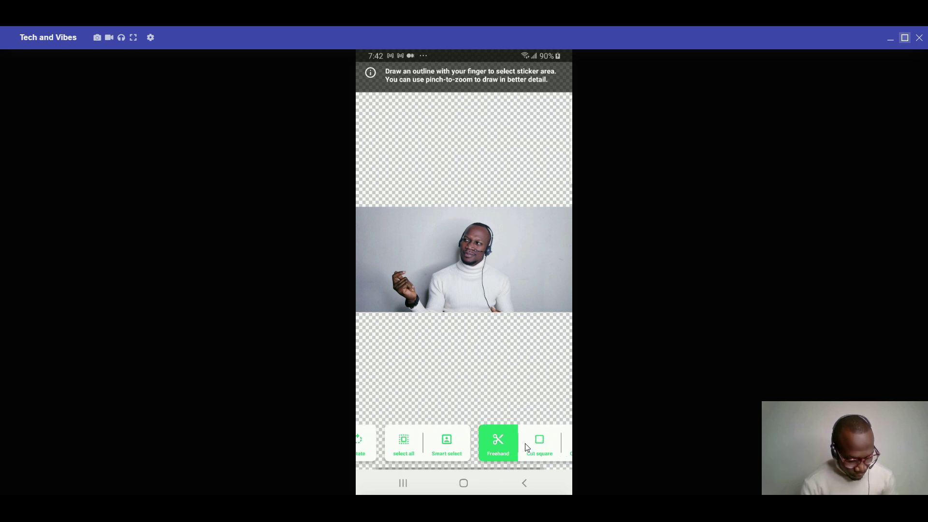
pyautogui.hscroll(-3, 526, 447)
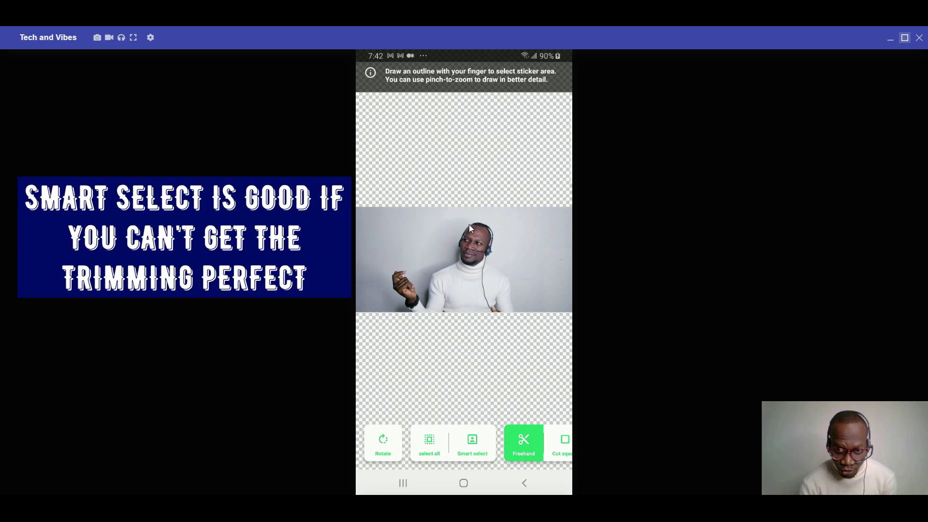
pyautogui.moveTo(468, 225)
pyautogui.mouseDown()
pyautogui.moveTo(459, 259)
pyautogui.moveTo(427, 276)
pyautogui.moveTo(415, 295)
pyautogui.moveTo(402, 267)
pyautogui.moveTo(392, 286)
pyautogui.moveTo(420, 309)
pyautogui.moveTo(451, 301)
pyautogui.moveTo(515, 307)
pyautogui.moveTo(505, 271)
pyautogui.moveTo(485, 253)
pyautogui.moveTo(492, 227)
pyautogui.moveTo(471, 219)
pyautogui.moveTo(466, 228)
pyautogui.mouseUp()
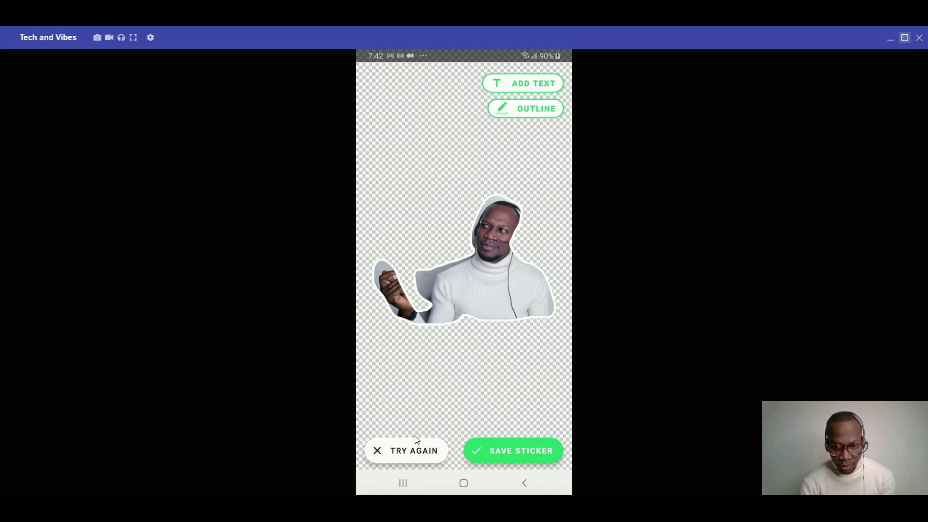
pyautogui.click(410, 451)
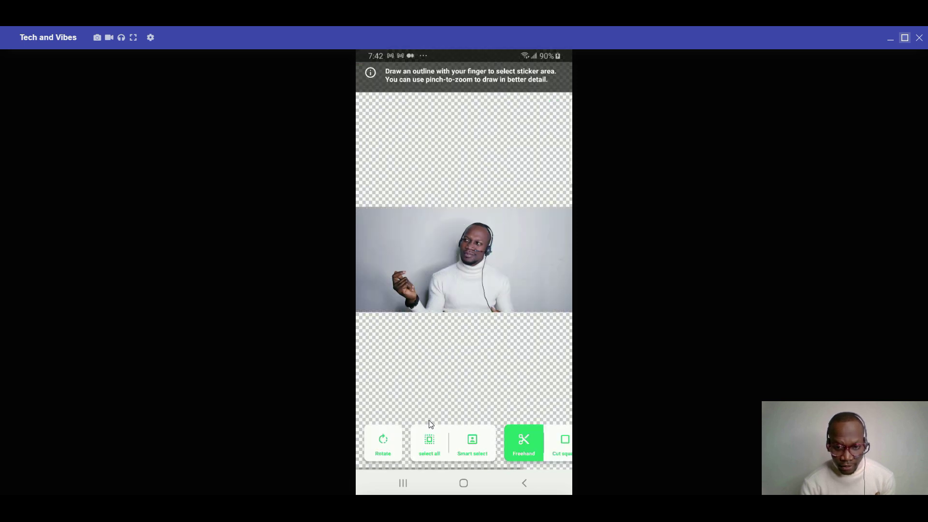
# Step: Use Smart select to auto-cut the man from the photo with a white border
pyautogui.click(470, 448)
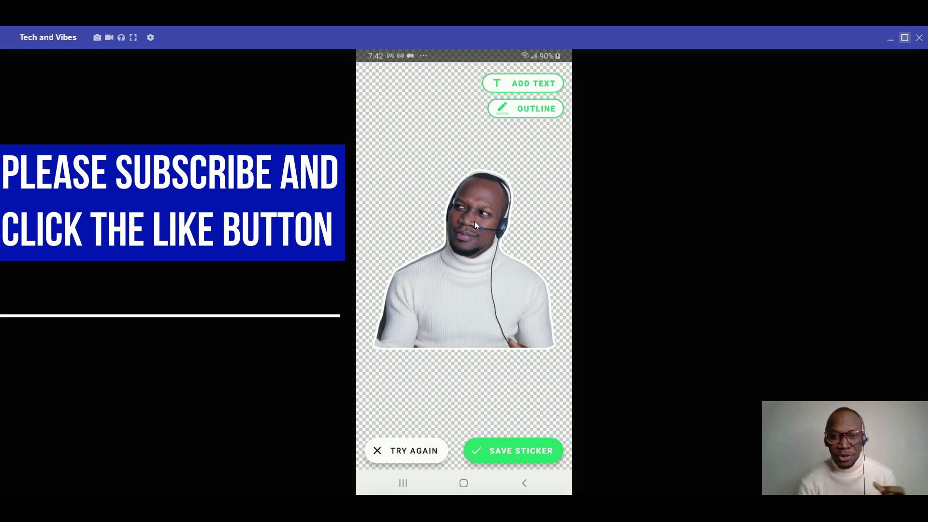
# Step: Caption the sticker 'You never subscribe to my channel?' and drag the caption into position
pyautogui.click(508, 80)
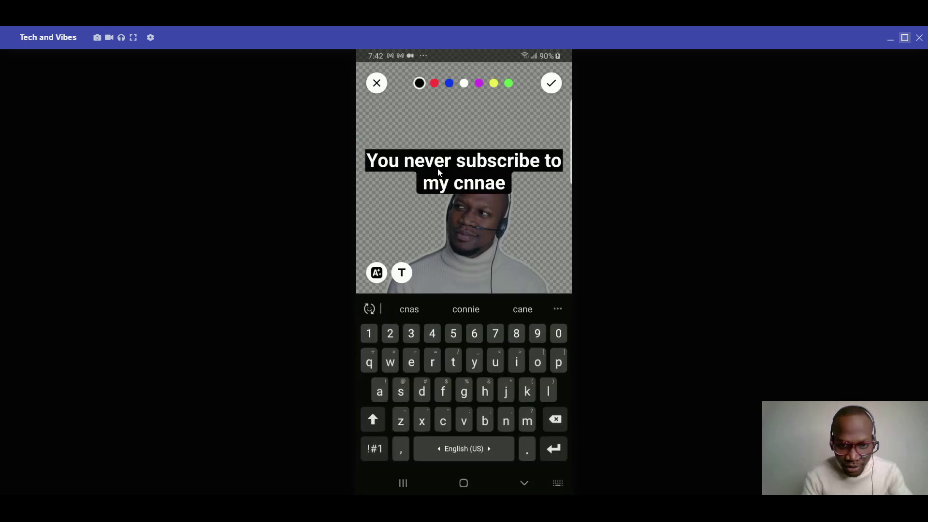
pyautogui.press('BackSpace')
pyautogui.press('BackSpace')
pyautogui.press('BackSpace')
pyautogui.write('hannel')
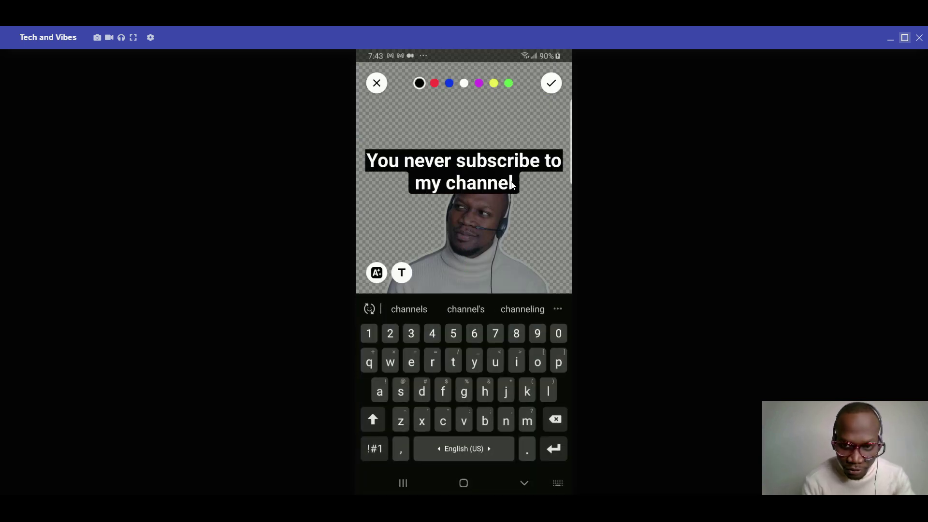
pyautogui.write('?')
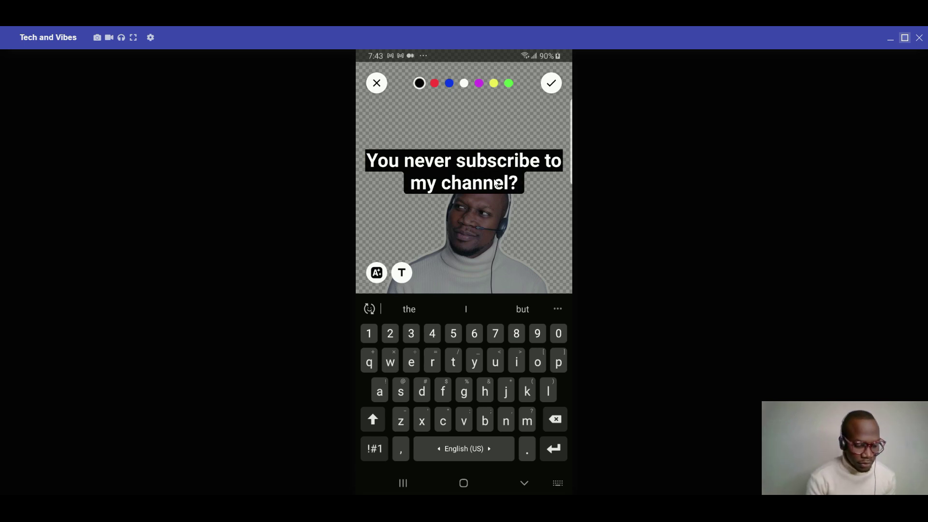
pyautogui.click(551, 84)
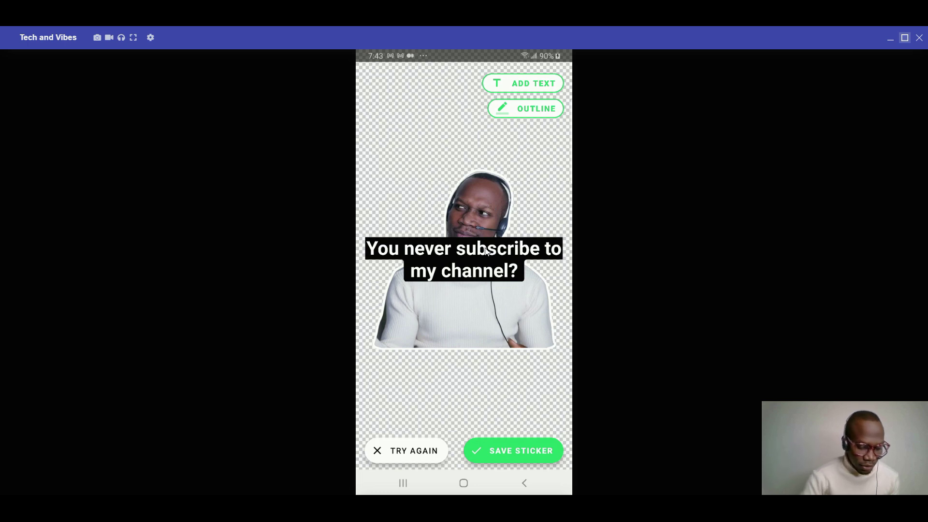
pyautogui.moveTo(464, 259); pyautogui.dragTo(487, 136)
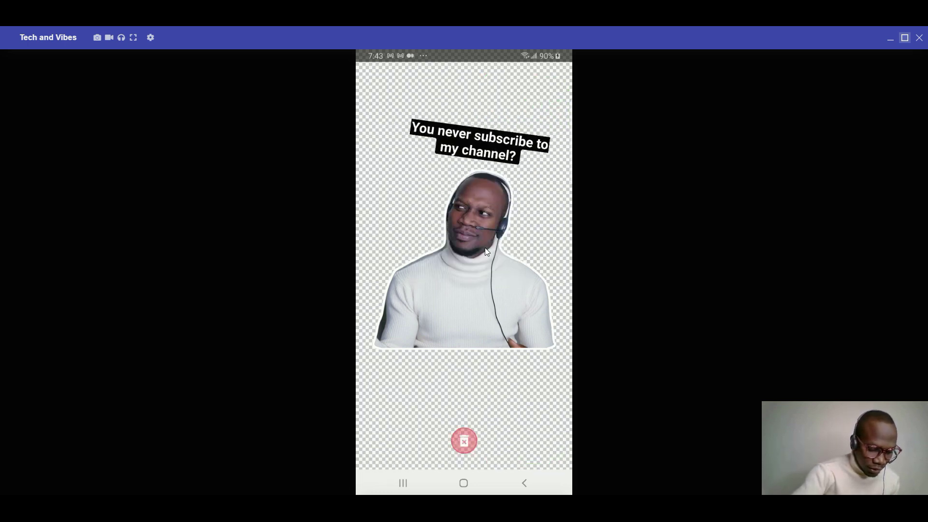
pyautogui.moveTo(481, 149); pyautogui.dragTo(484, 149)
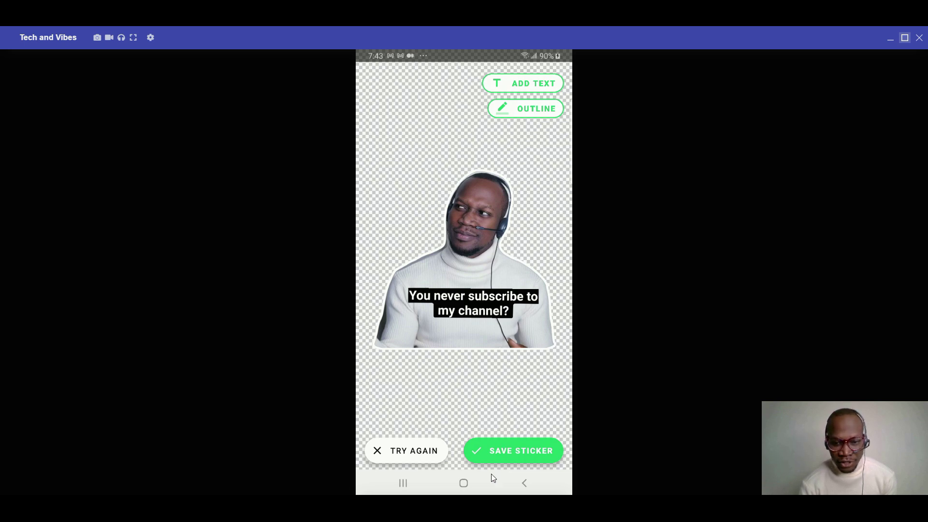
# Step: Save the captioned sticker into slot 1 and add the FUN STICKER pack to WhatsApp
pyautogui.click(521, 452)
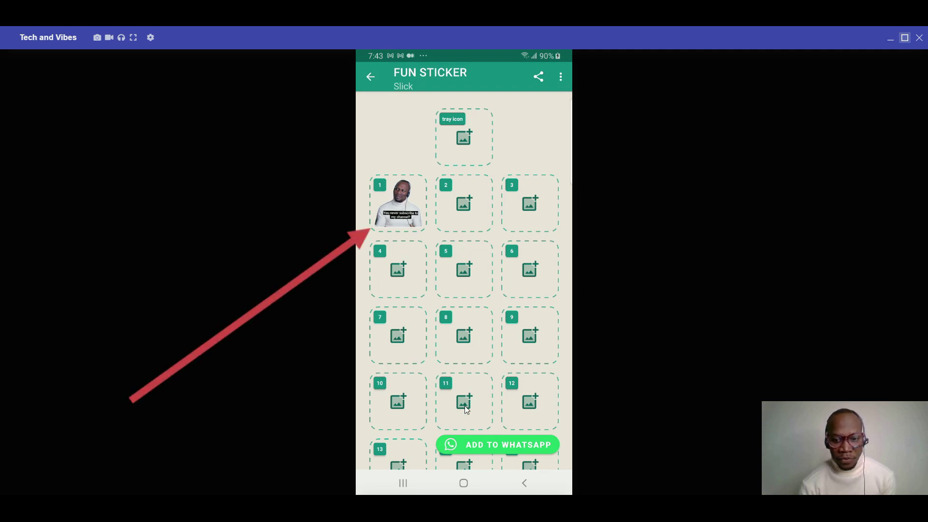
pyautogui.click(490, 444)
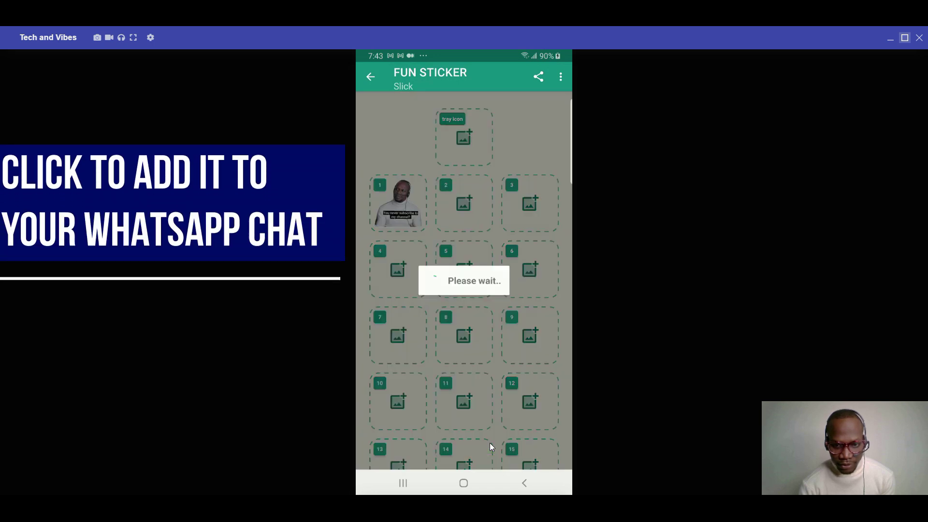